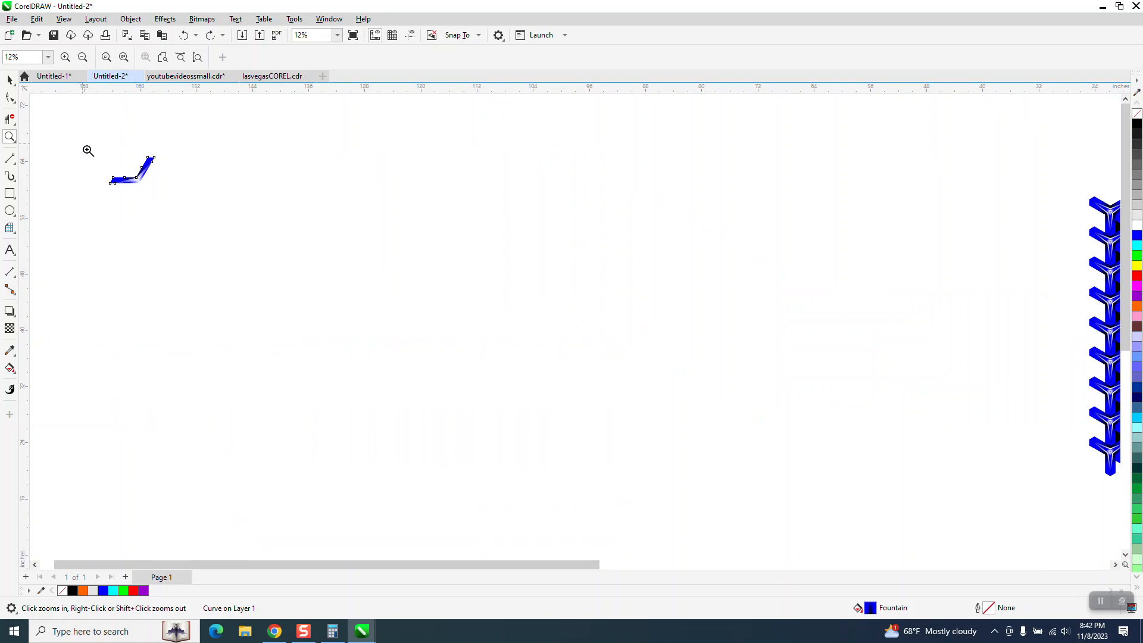
pyautogui.press('space')
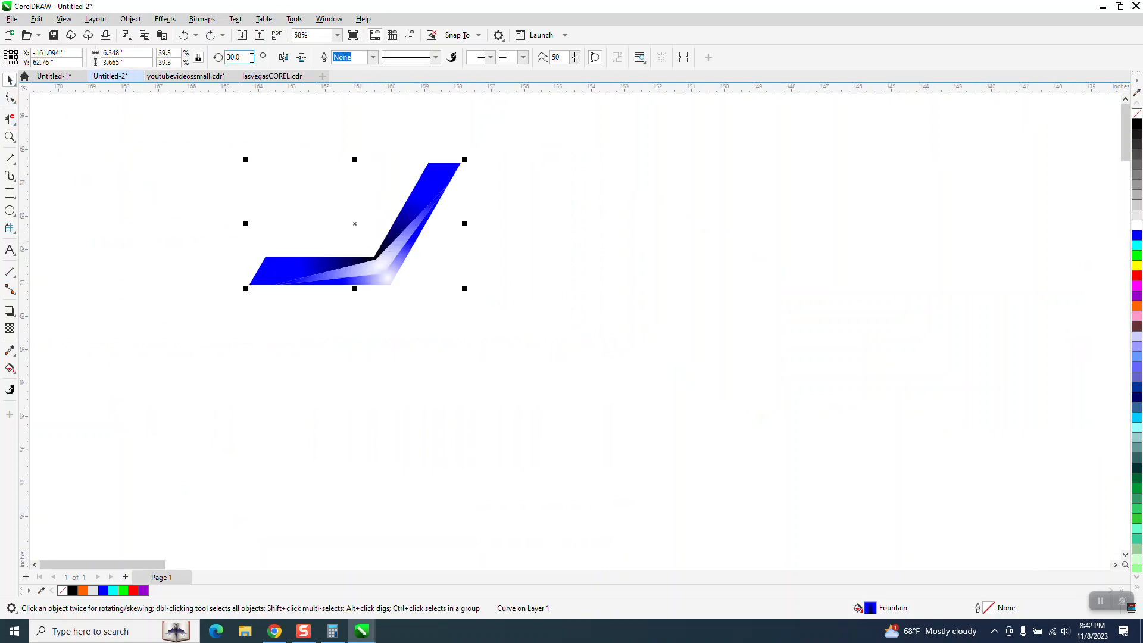
pyautogui.press('Return')
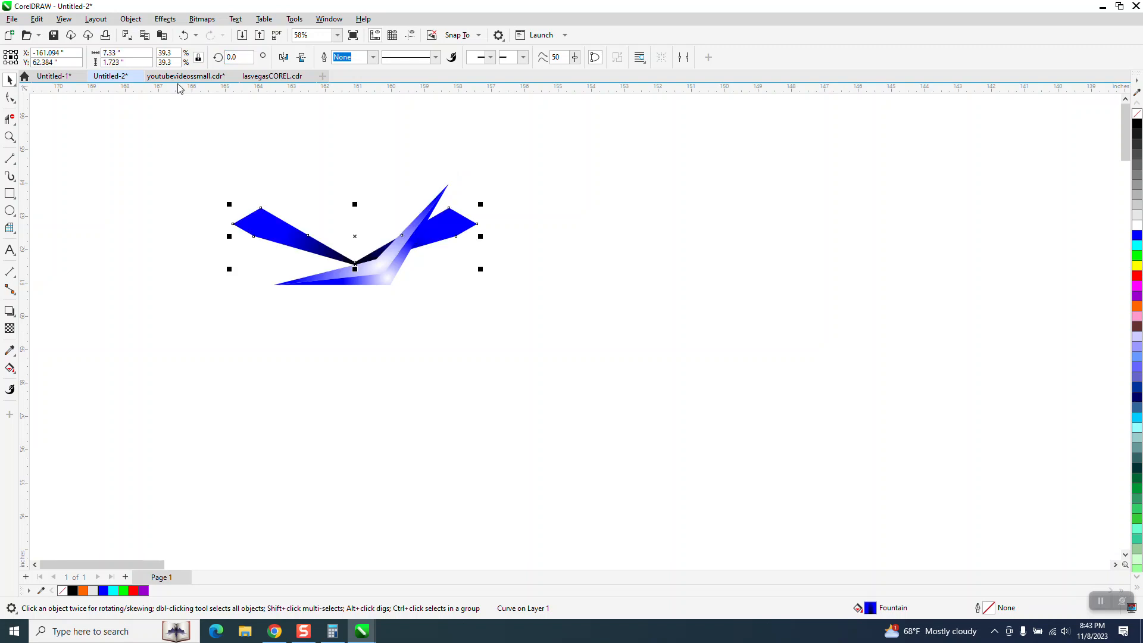
pyautogui.click(183, 35)
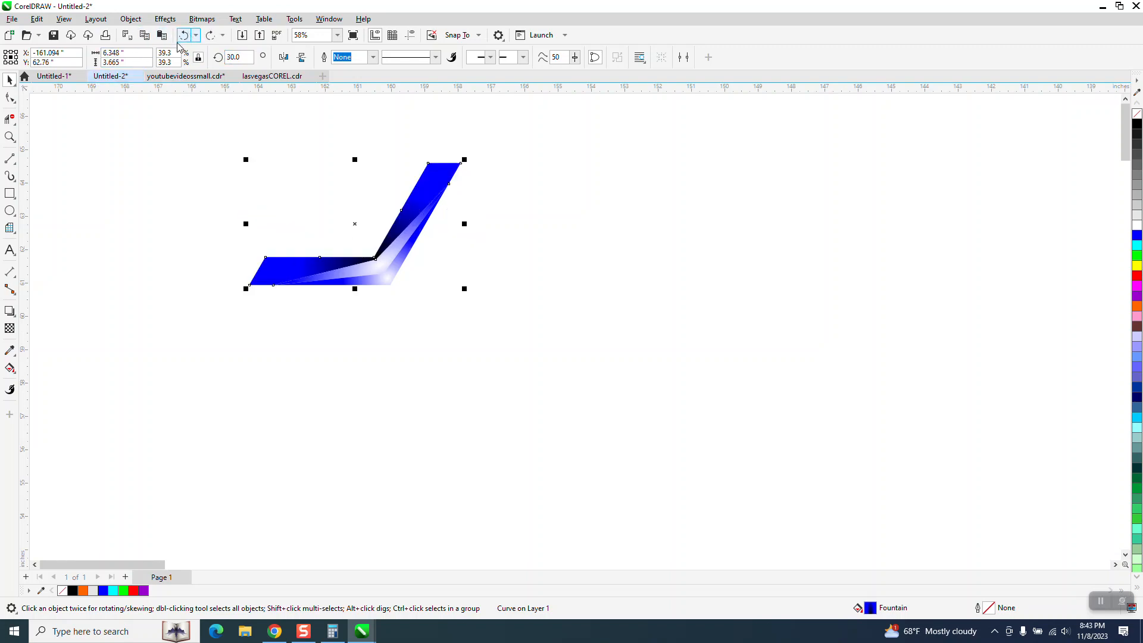
# Step: Select all three pieces of the tilted blue V shape and set their rotation angle to 0 degrees
pyautogui.moveTo(632, 430); pyautogui.dragTo(545, 306)
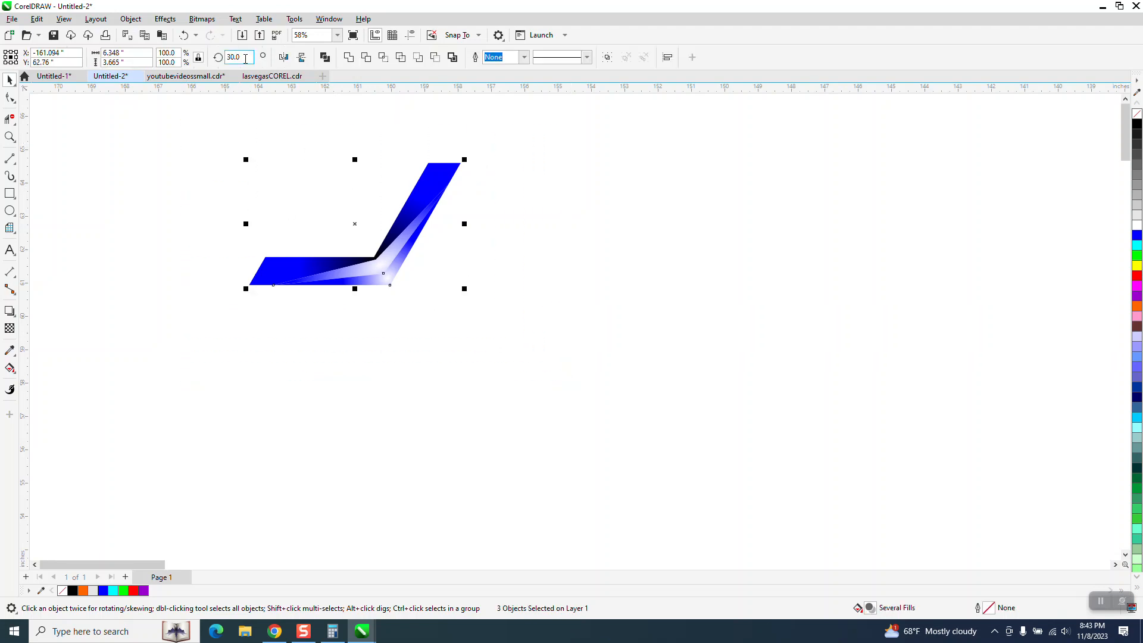
pyautogui.press('Return')
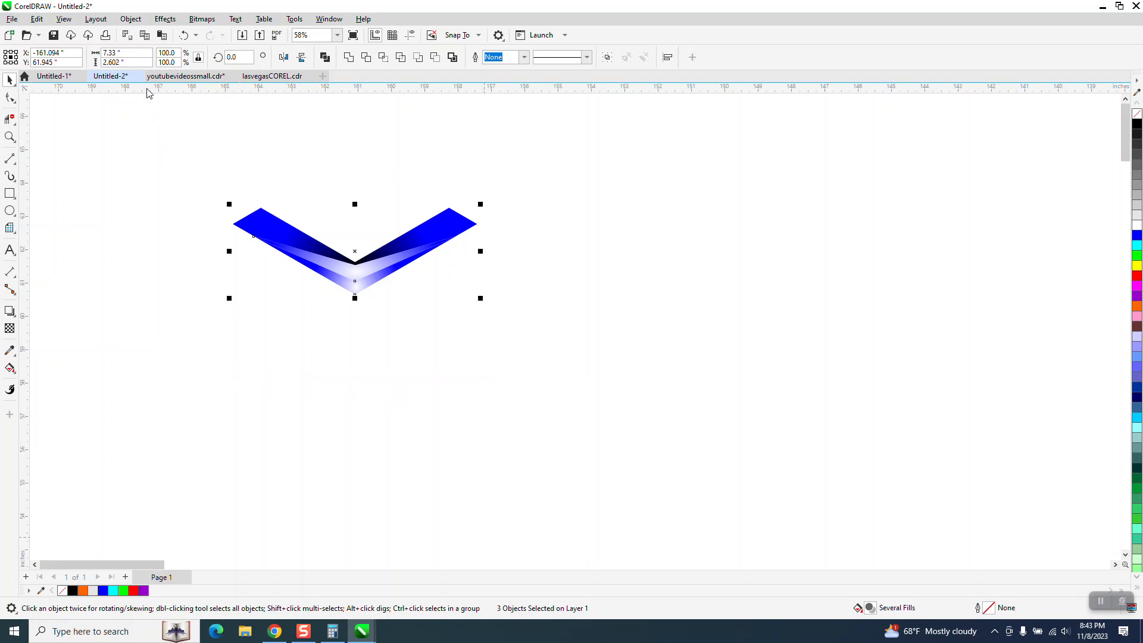
# Step: Duplicate the three-piece V shape and place the copy about 8 inches to the right of the original
pyautogui.click(36, 18)
pyautogui.click(66, 192)
pyautogui.moveTo(352, 253); pyautogui.dragTo(622, 255)
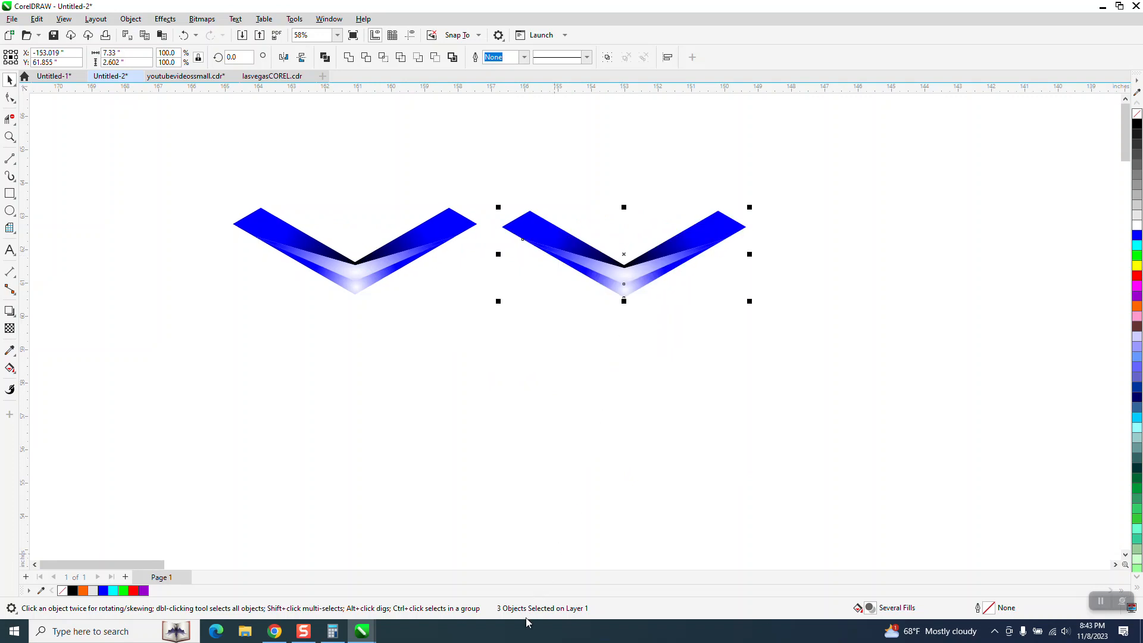
pyautogui.moveTo(210, 163); pyautogui.dragTo(510, 339)
pyautogui.click(449, 295)
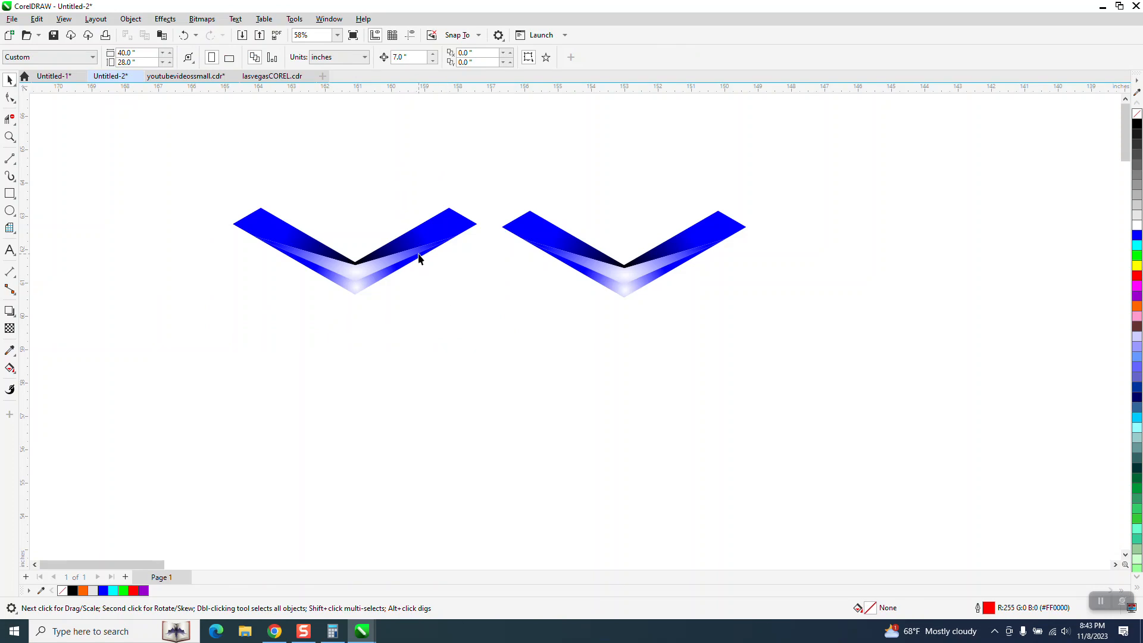
pyautogui.click(571, 256)
pyautogui.click(589, 272)
pyautogui.click(399, 272)
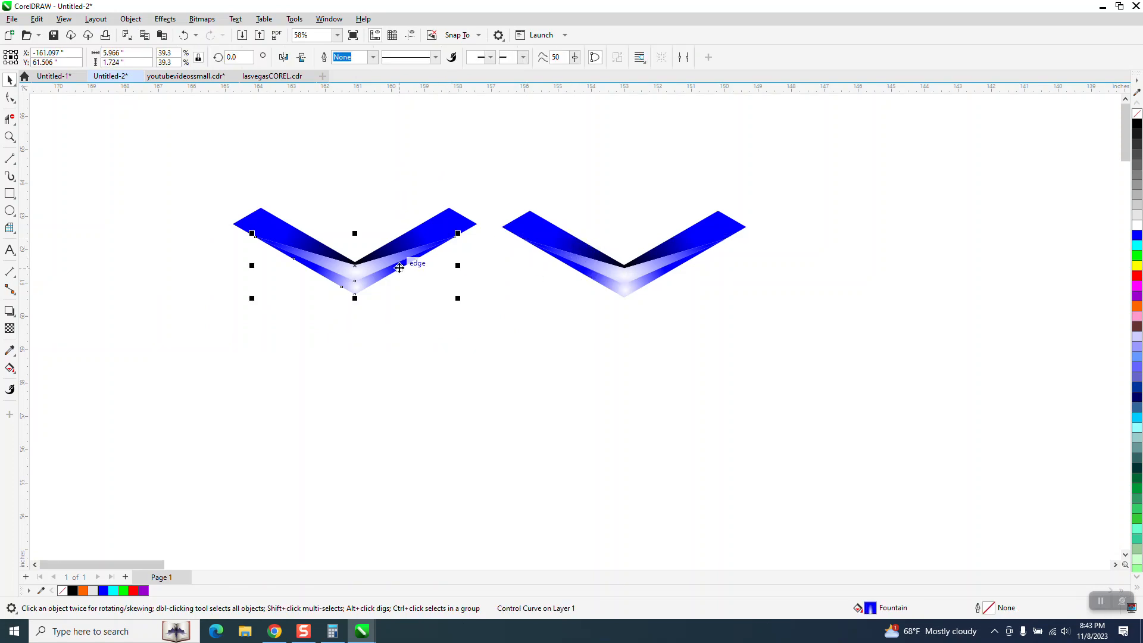
pyautogui.click(403, 255)
pyautogui.click(406, 246)
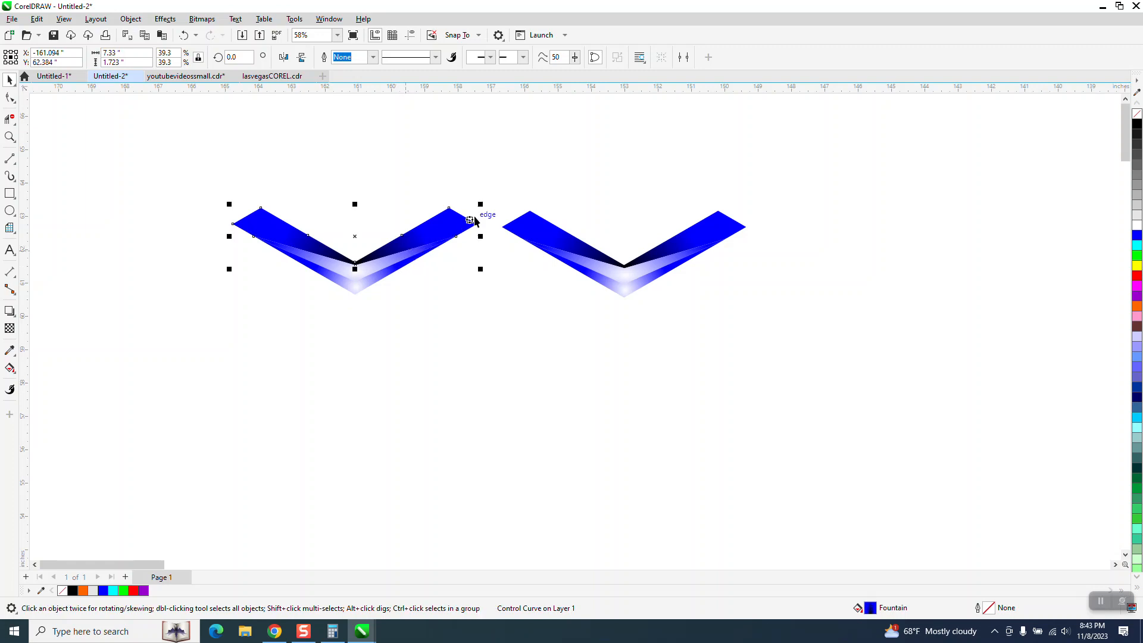
# Step: Group the three pieces of the right V shape and move the group's rotation center to its bottom tip
pyautogui.moveTo(490, 189); pyautogui.dragTo(811, 375)
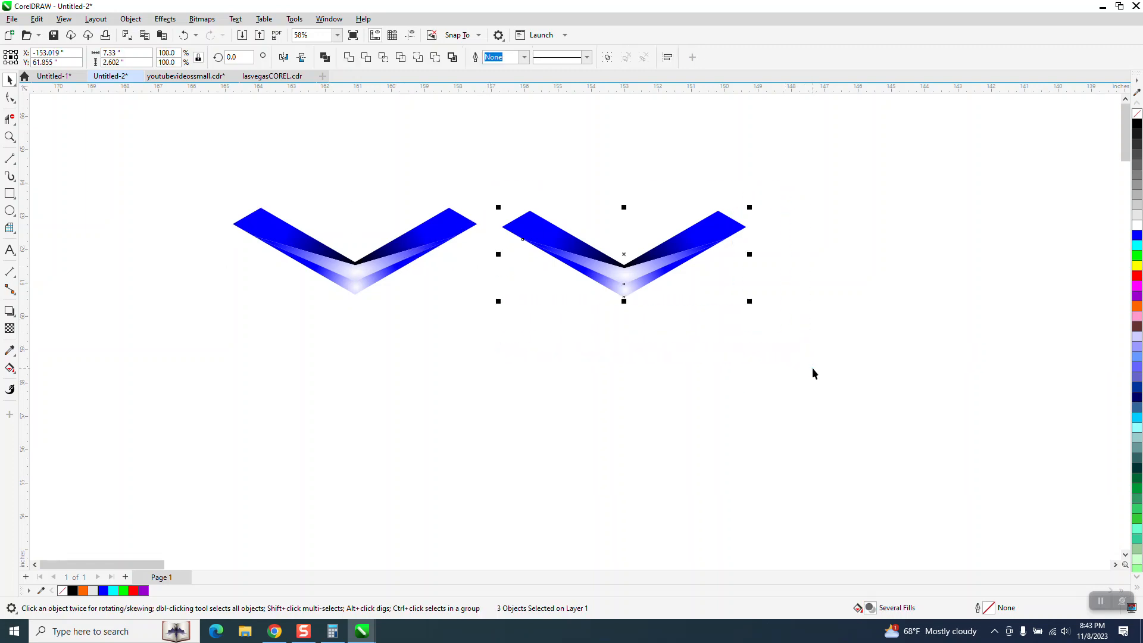
pyautogui.hotkey('ctrl', 'g')
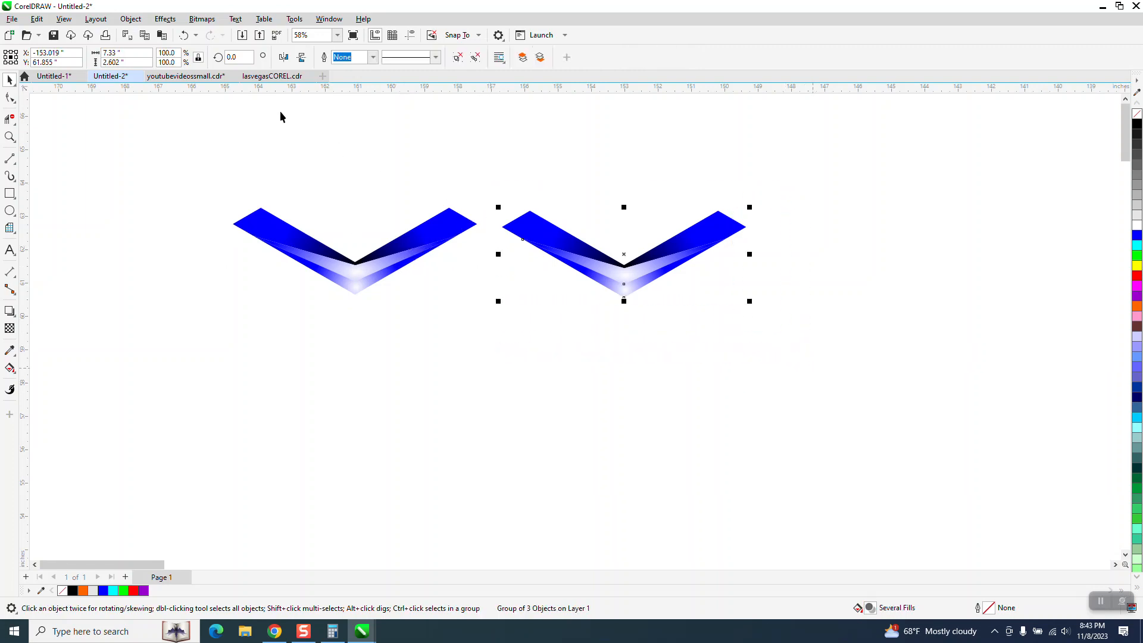
pyautogui.click(624, 253)
pyautogui.moveTo(624, 254); pyautogui.dragTo(624, 298)
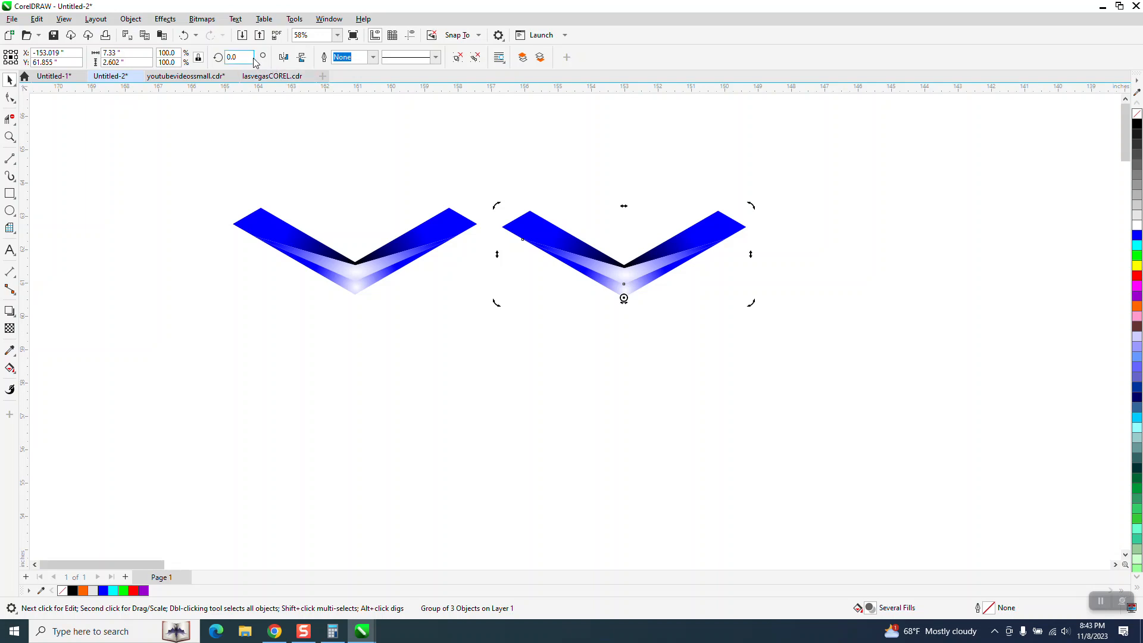
# Step: Rotate the V group about its bottom tip with copies at 0, 120 and 240 degrees to form a three-armed star
pyautogui.write('120')
pyautogui.press('Return')
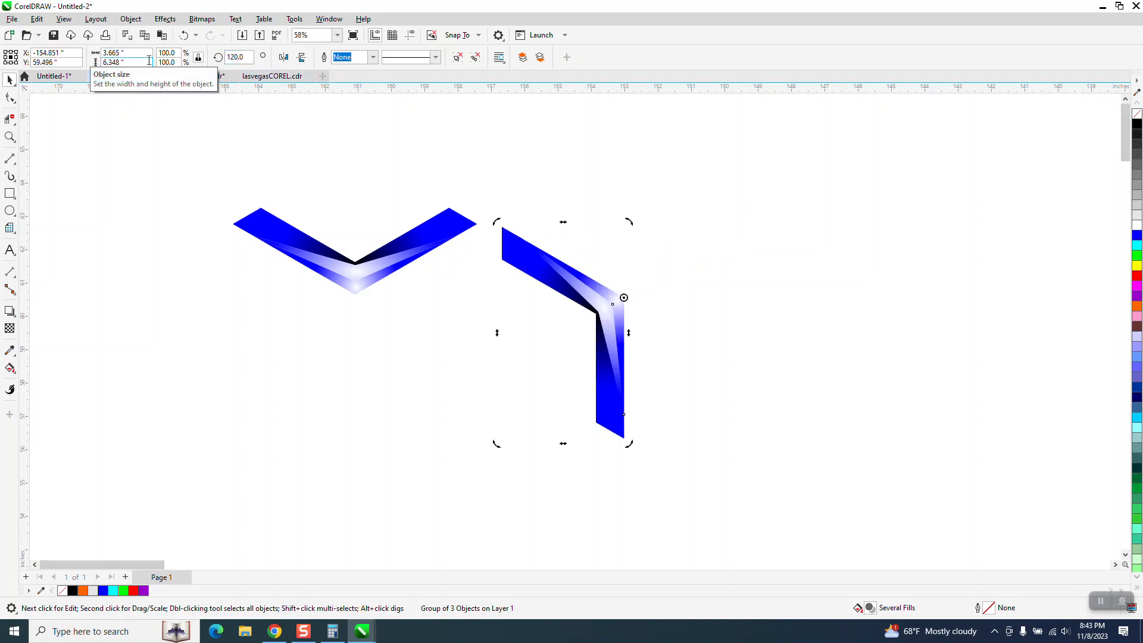
pyautogui.click(244, 58)
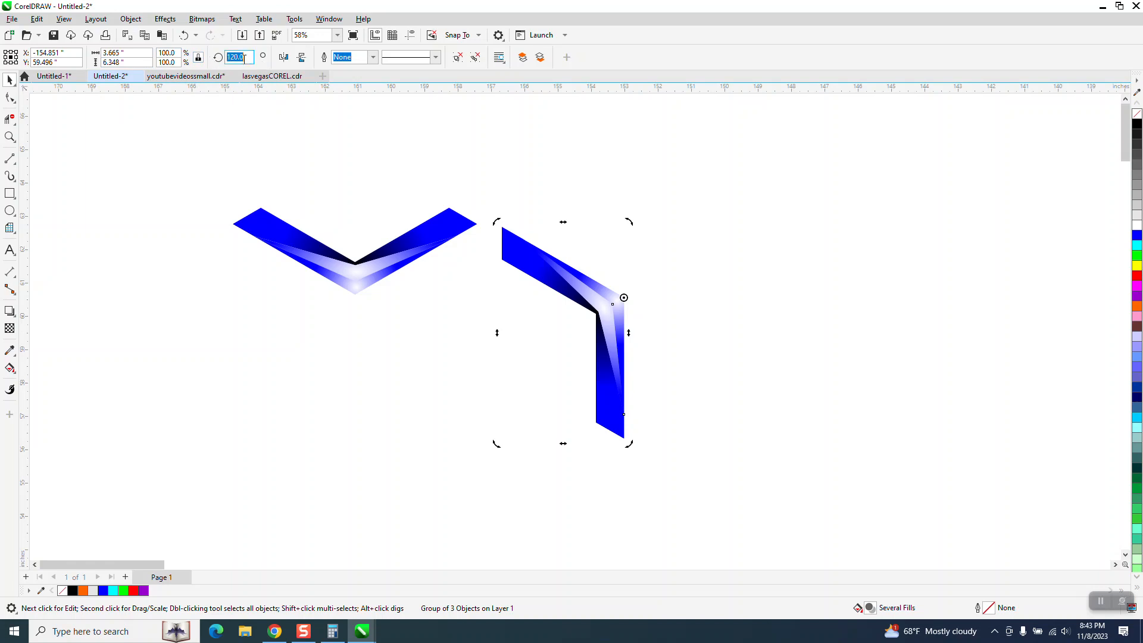
pyautogui.write('0')
pyautogui.press('Return')
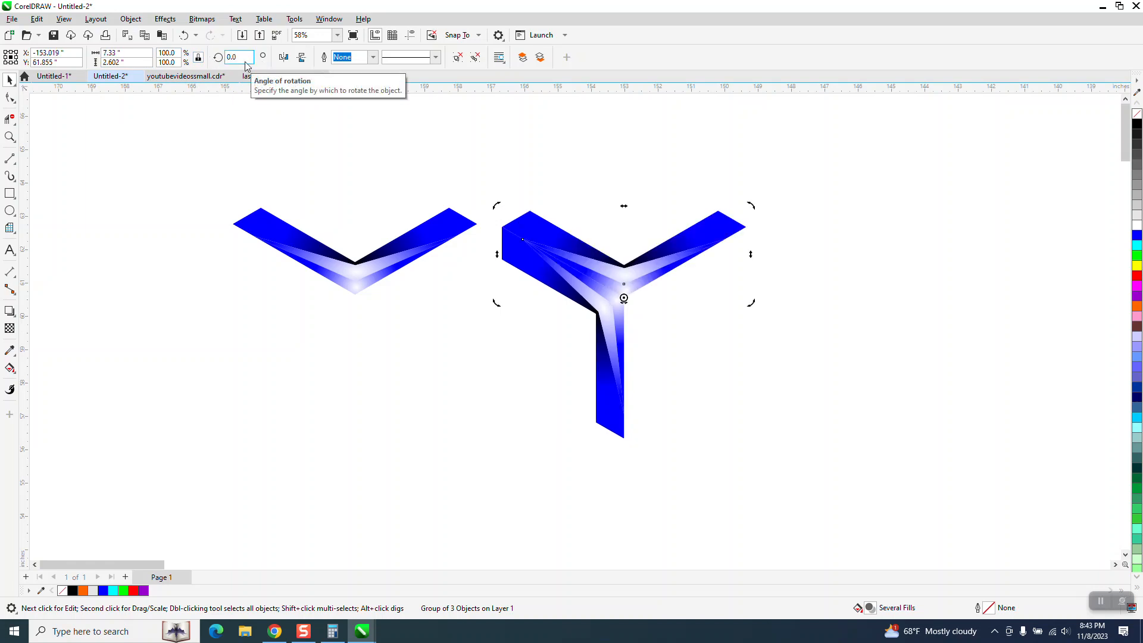
pyautogui.write('240')
pyautogui.press('Return')
# Step: Group the three V shapes into one star and rotate the star by 30 degrees
pyautogui.moveTo(491, 166); pyautogui.dragTo(820, 477)
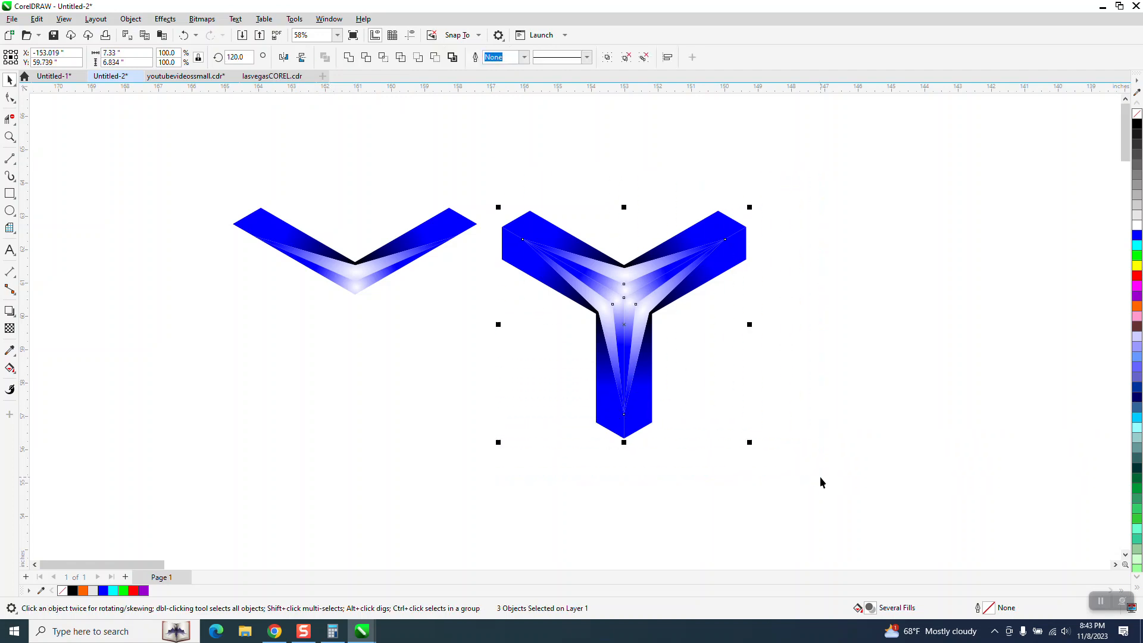
pyautogui.hotkey('ctrl', 'g')
pyautogui.scroll(-1, 571, 301)
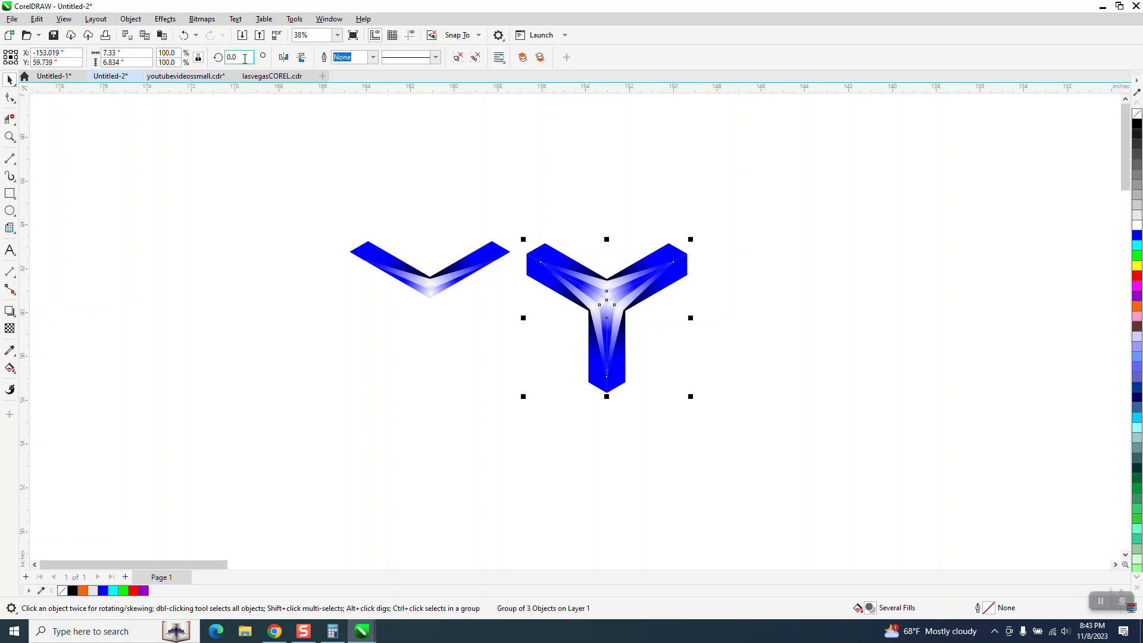
pyautogui.write('30')
pyautogui.press('Return')
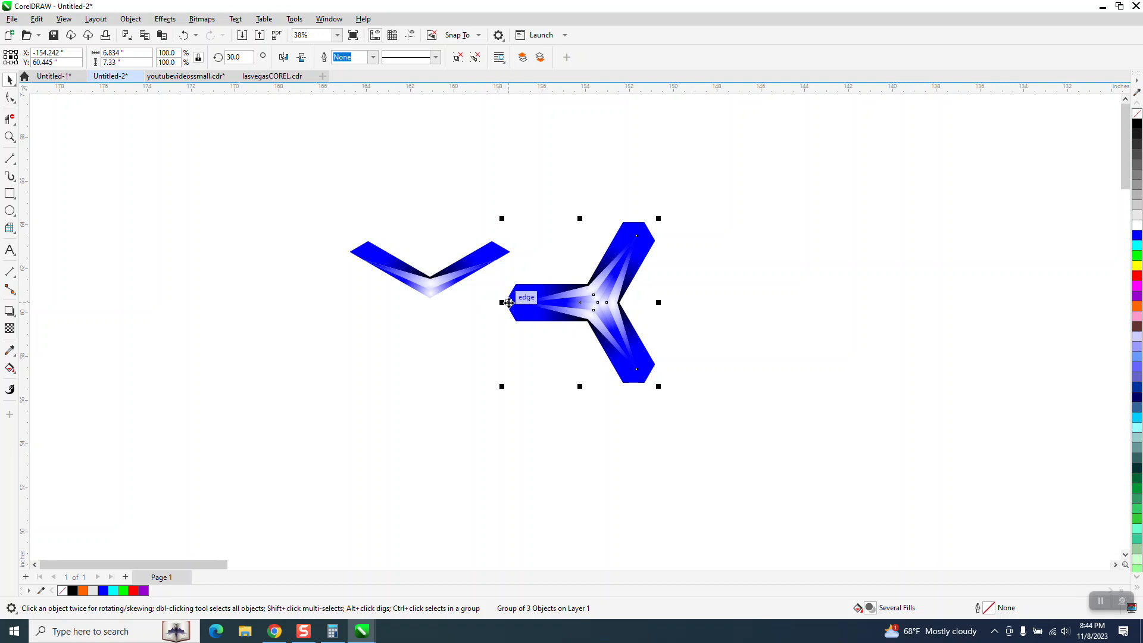
# Step: Copy the star about 5.2 inches to the right and repeat the copy to make an interlocking row of five stars
pyautogui.moveTo(505, 302); pyautogui.dragTo(622, 304)
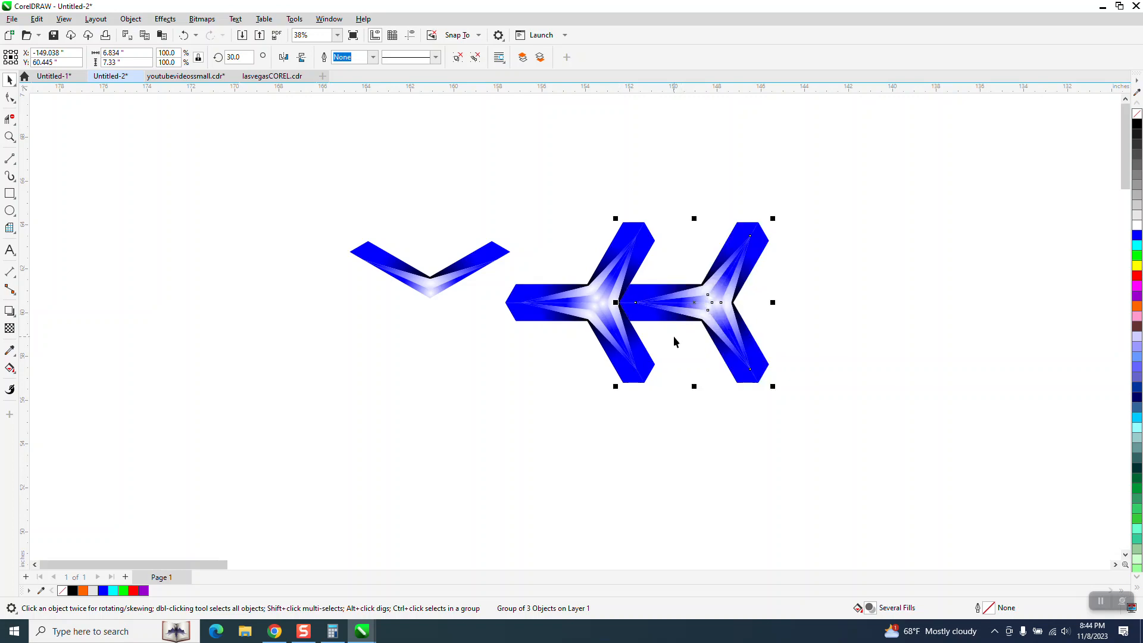
pyautogui.hotkey('ctrl', 'r')
pyautogui.hotkey('ctrl', 'r')
pyautogui.hotkey('ctrl', 'r')
pyautogui.scroll(-1, 487, 243)
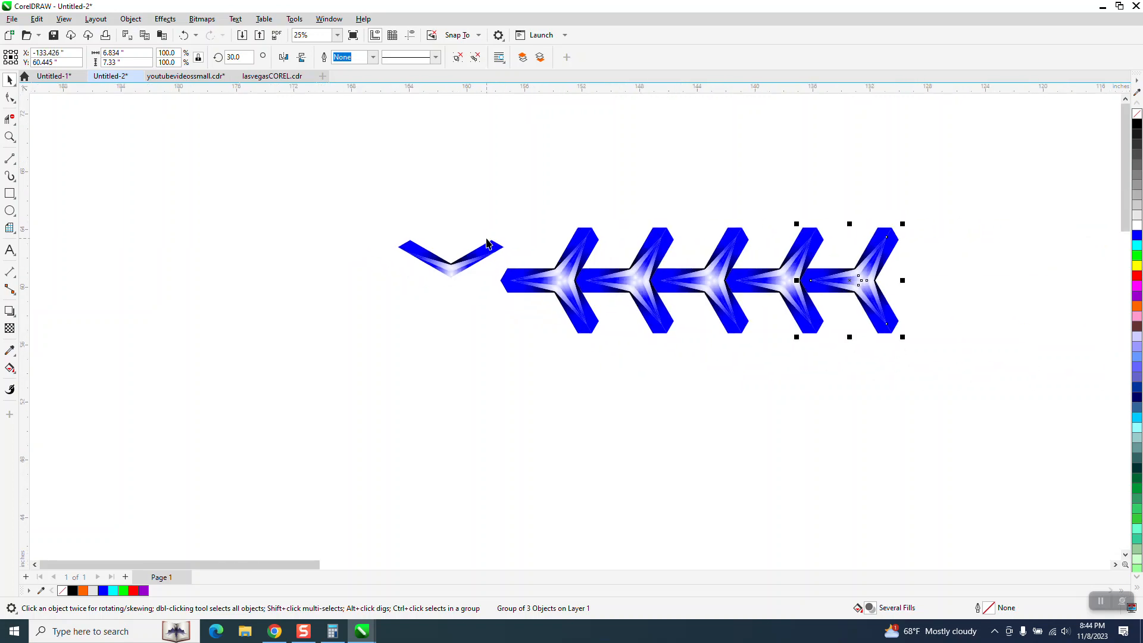
# Step: Move the spare V shape well away to the left of the row and group the five stars
pyautogui.moveTo(382, 192); pyautogui.dragTo(502, 309)
pyautogui.moveTo(458, 256); pyautogui.dragTo(224, 233)
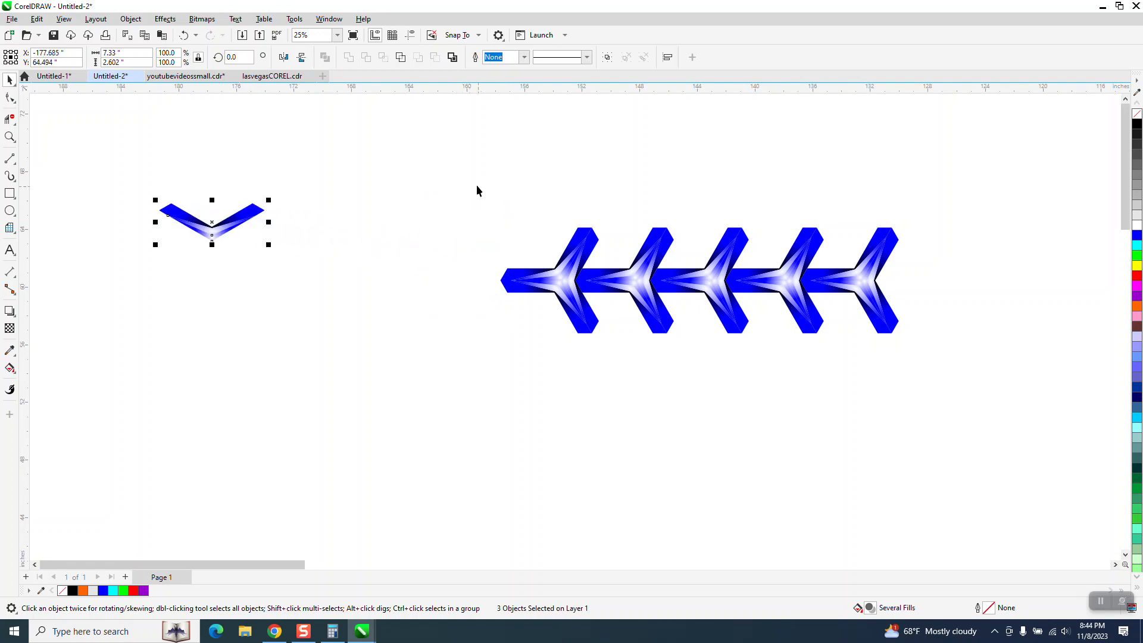
pyautogui.moveTo(484, 186); pyautogui.dragTo(937, 388)
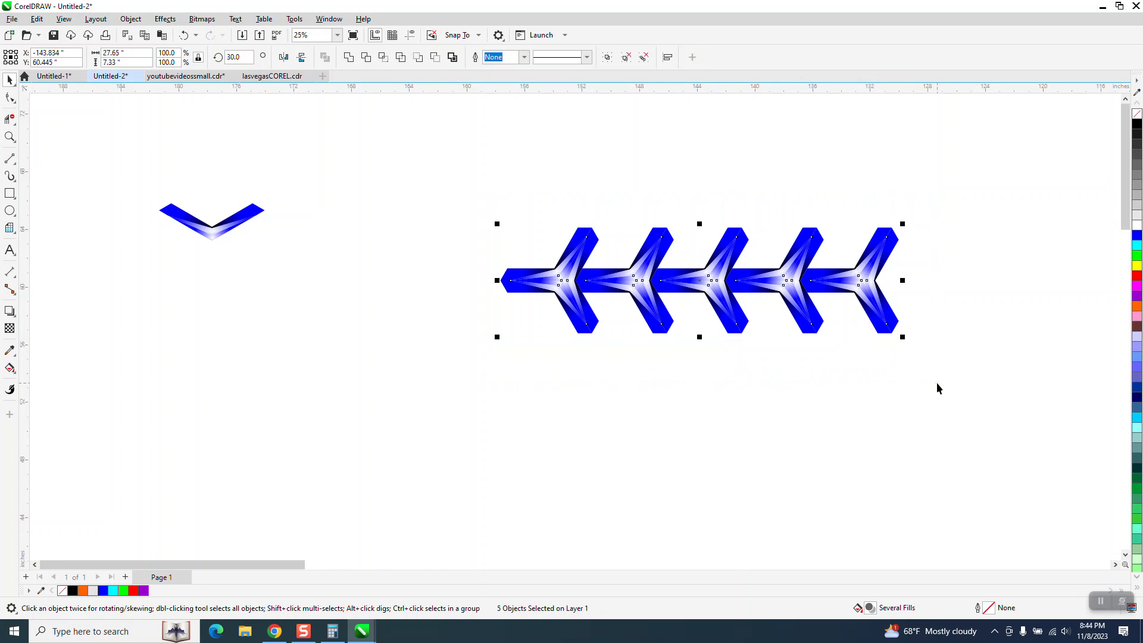
pyautogui.hotkey('ctrl', 'g')
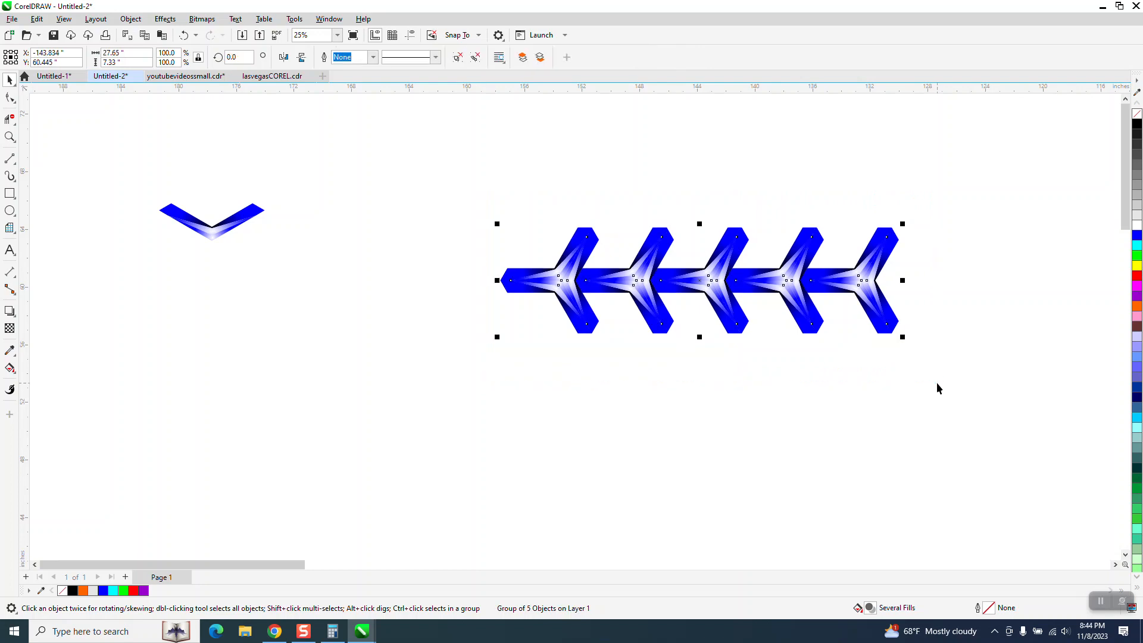
# Step: Copy the star row diagonally, about 4.5 inches down and 2.6 inches left, repeating until there are five interlocking rows
pyautogui.moveTo(738, 231); pyautogui.dragTo(710, 297)
pyautogui.hotkey('ctrl', 'r')
pyautogui.hotkey('ctrl', 'r')
pyautogui.hotkey('ctrl', 'r')
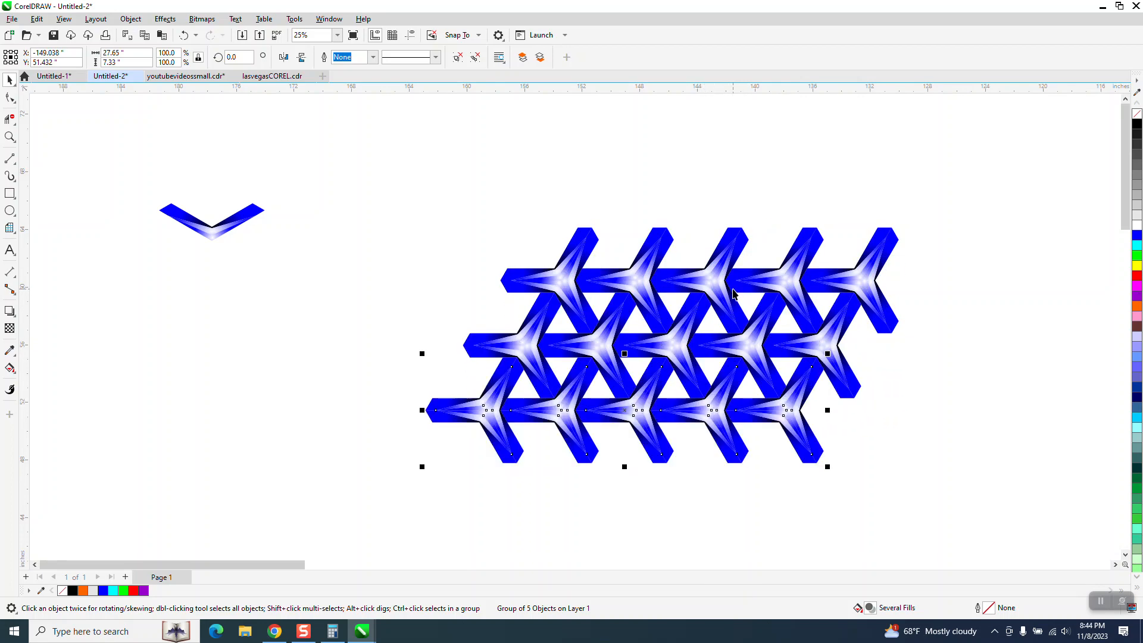
pyautogui.scroll(-1, 703, 201)
pyautogui.scroll(-1, 703, 200)
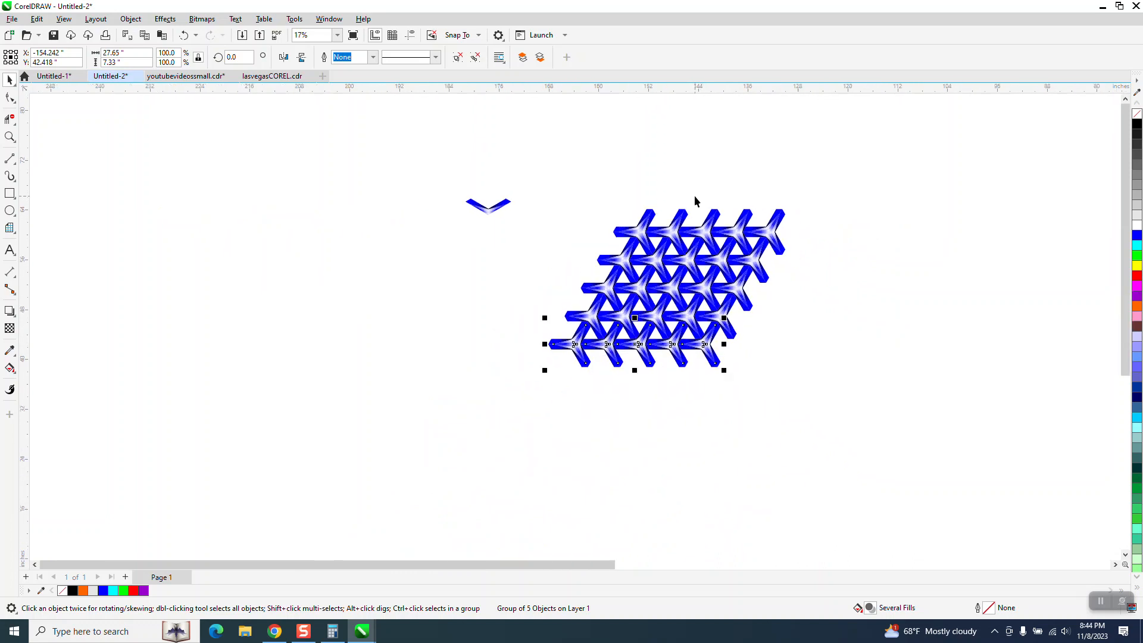
# Step: Create a boundary outline around all five star rows and move it 42 inches to the right
pyautogui.moveTo(532, 184); pyautogui.dragTo(884, 424)
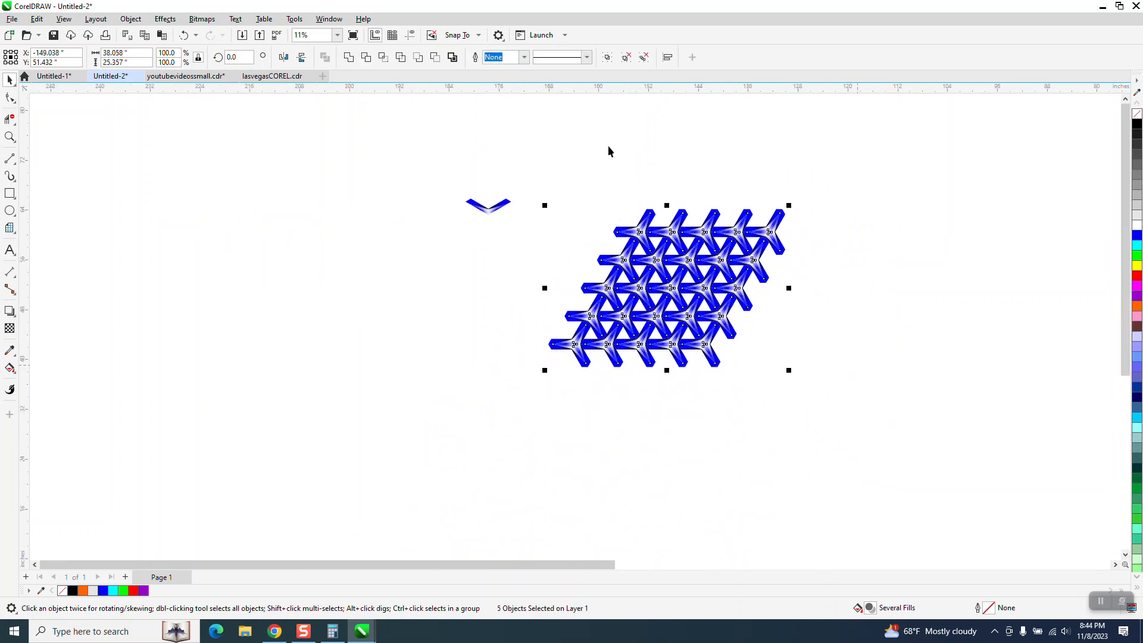
pyautogui.click(453, 57)
pyautogui.press('Right')
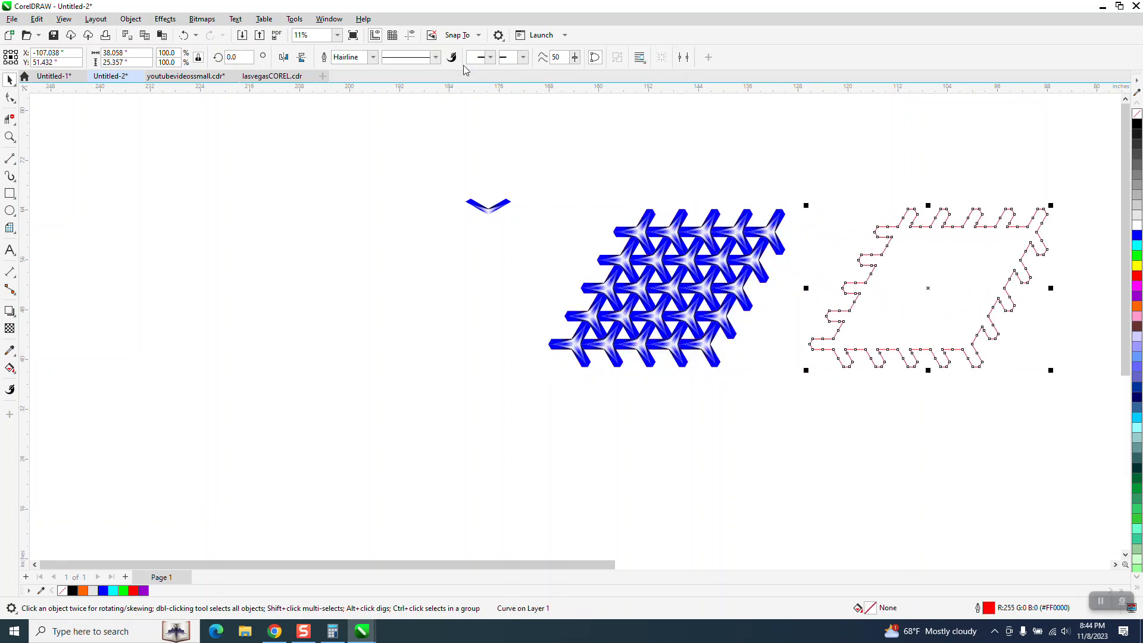
# Step: Fill the boundary shape with black, without an outline, and order it behind the star pattern
pyautogui.click(1136, 119)
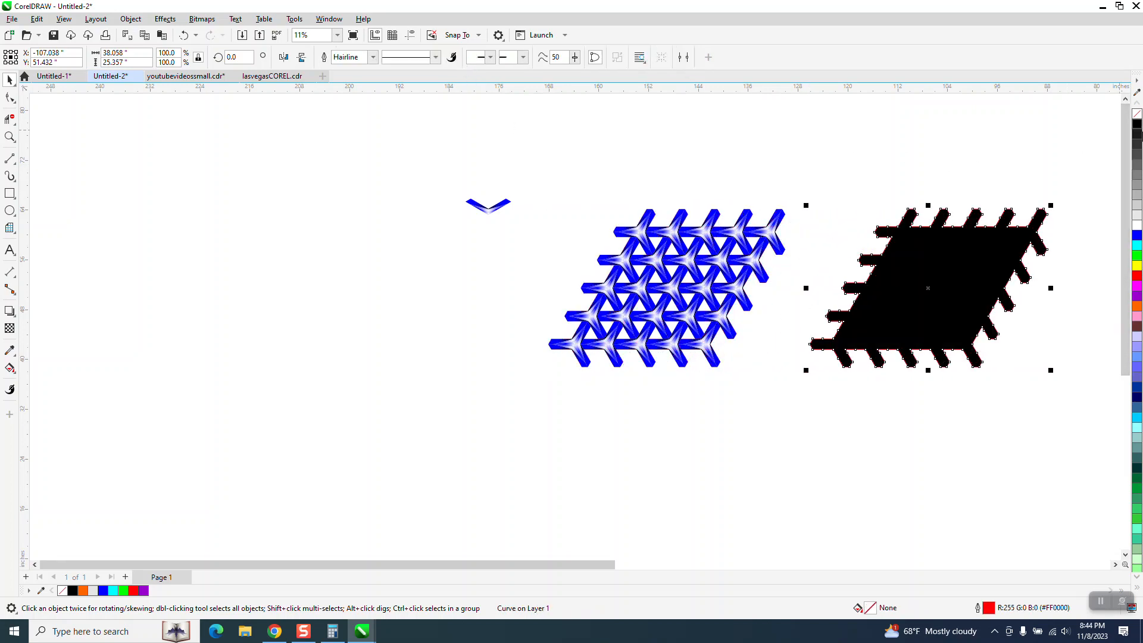
pyautogui.rightClick(1137, 115)
pyautogui.click(164, 19)
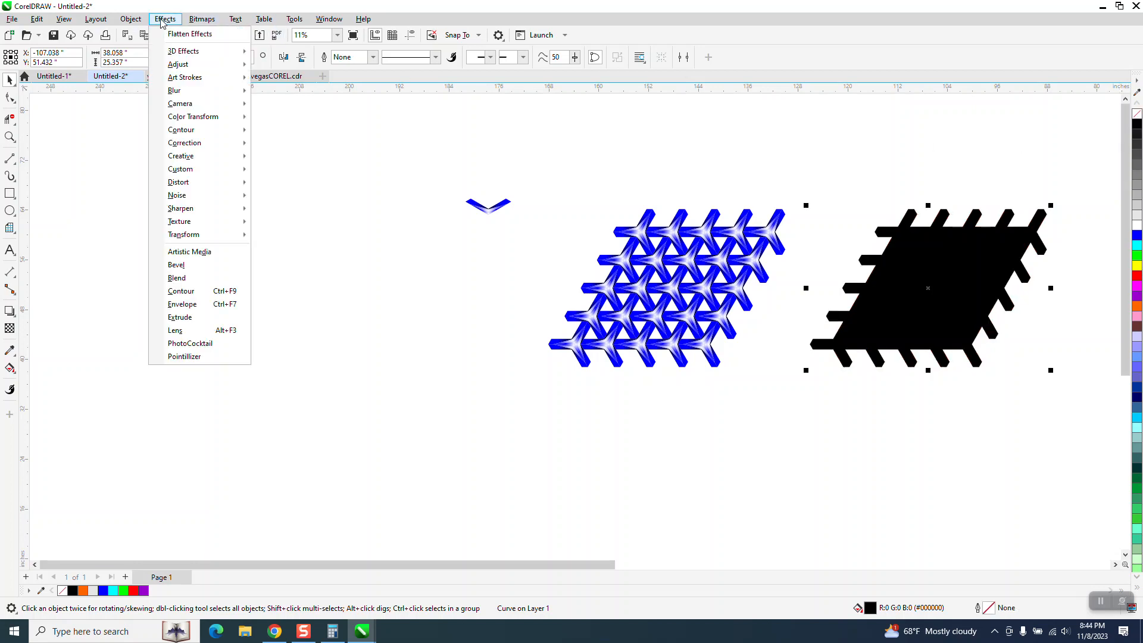
pyautogui.click(131, 19)
pyautogui.moveTo(261, 210)
pyautogui.click(307, 223)
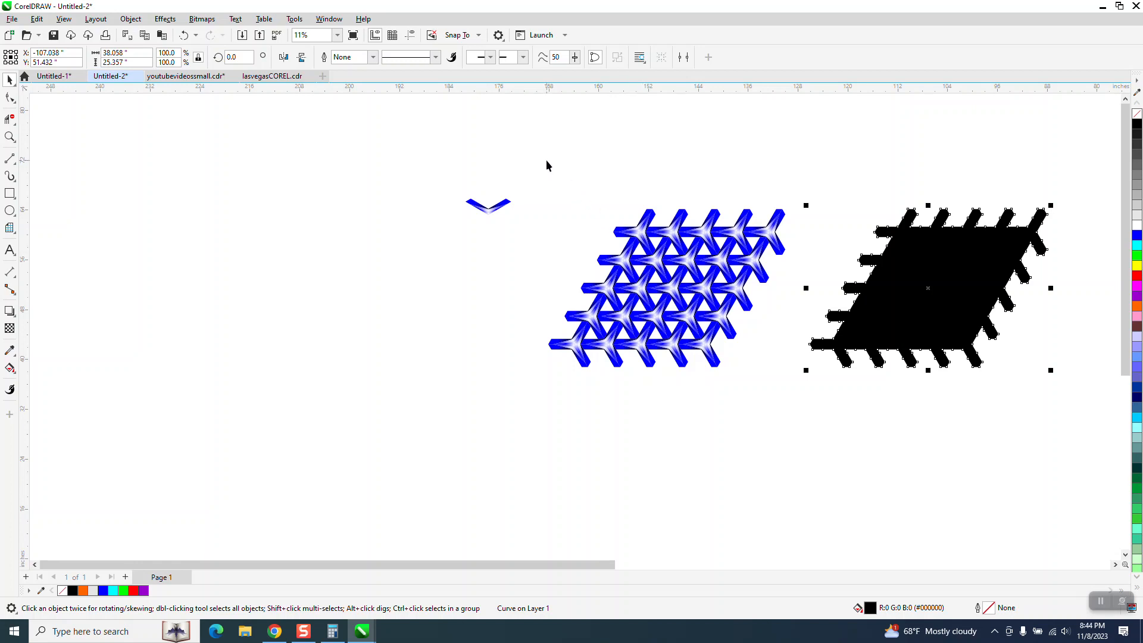
# Step: Move the black boundary shape 42 inches left so that it lies exactly behind the star pattern
pyautogui.click(924, 287)
pyautogui.press('Left')
pyautogui.press('Left')
pyautogui.press('Left')
pyautogui.press('Left')
pyautogui.press('Left')
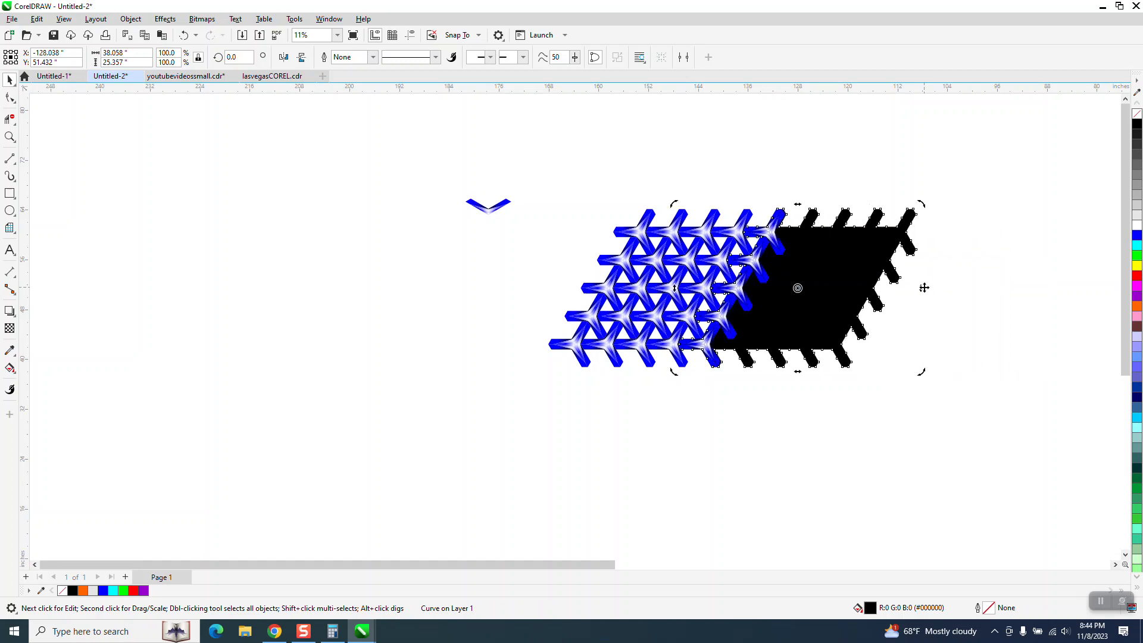
pyautogui.press('Left')
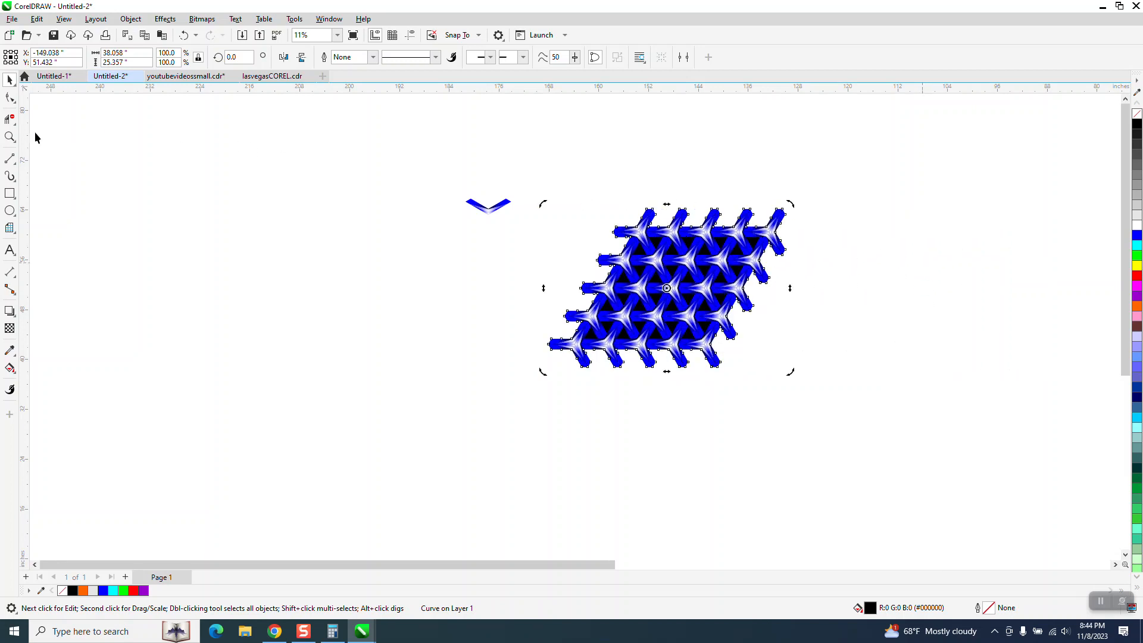
# Step: Move the three-piece spare V shape about 16 inches to the right, near the upper-left corner of the star pattern
pyautogui.click(10, 137)
pyautogui.click(928, 421)
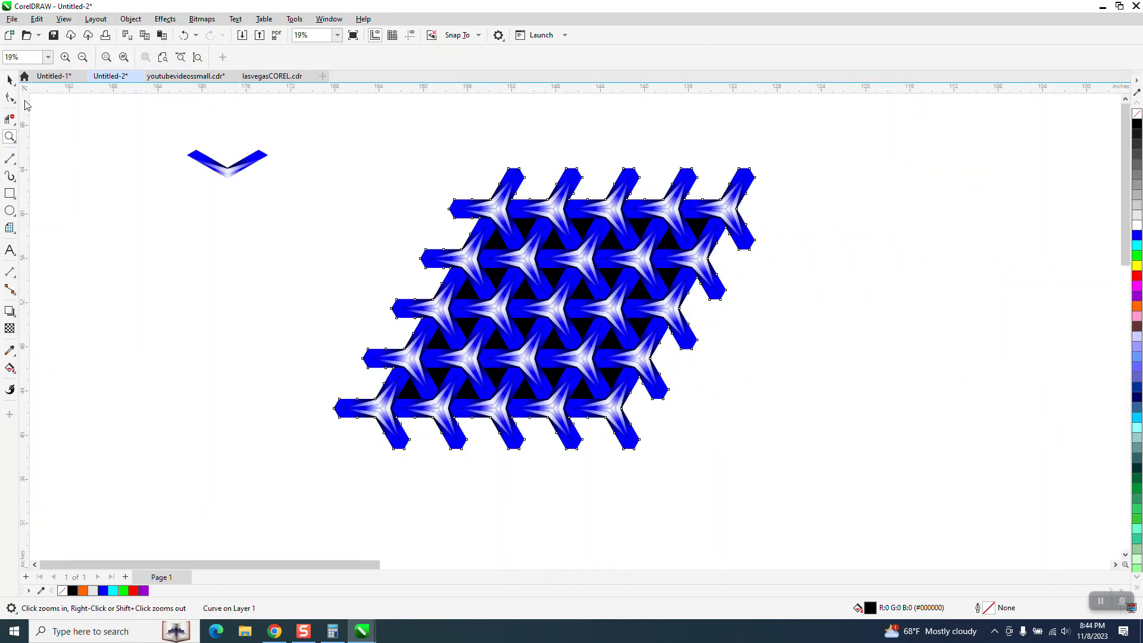
pyautogui.click(9, 79)
pyautogui.moveTo(171, 114); pyautogui.dragTo(312, 219)
pyautogui.moveTo(245, 166); pyautogui.dragTo(408, 175)
pyautogui.click(10, 137)
pyautogui.moveTo(313, 147); pyautogui.dragTo(885, 538)
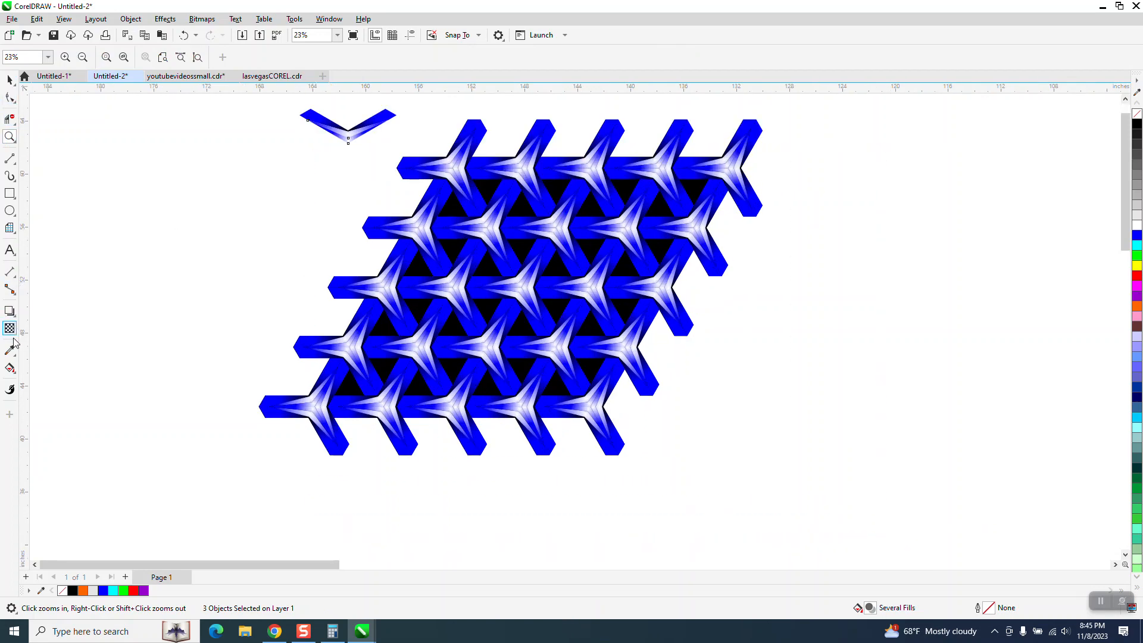
pyautogui.click(9, 79)
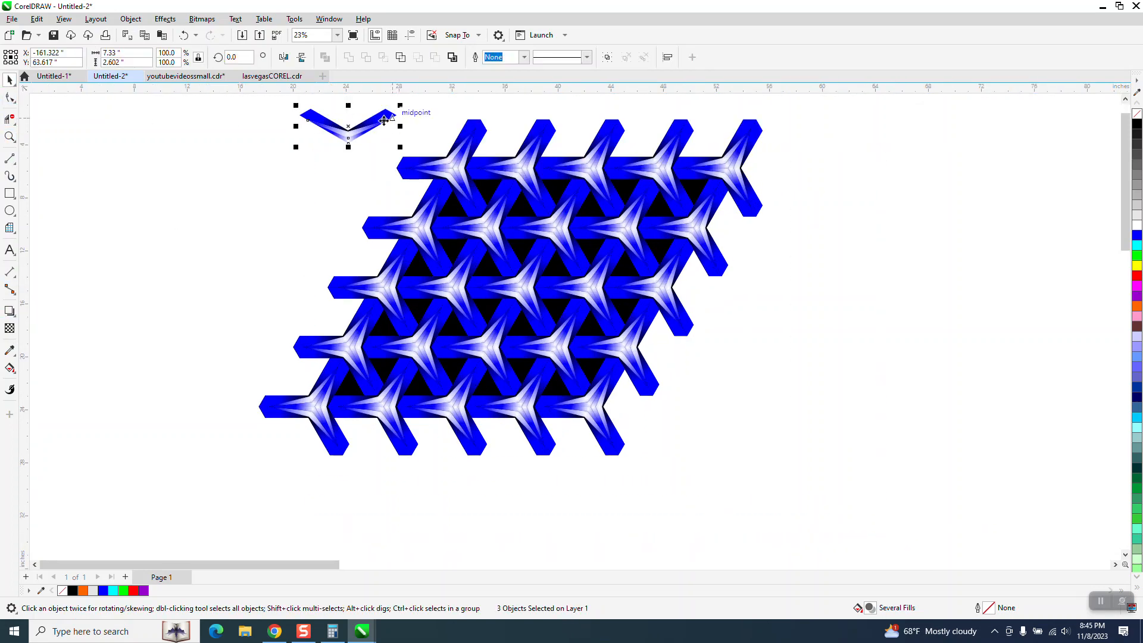
# Step: Widen the elliptical gradient of the spare V's outer piece to reach its arm tips and set its centre colour to cyan
pyautogui.click(321, 158)
pyautogui.click(387, 116)
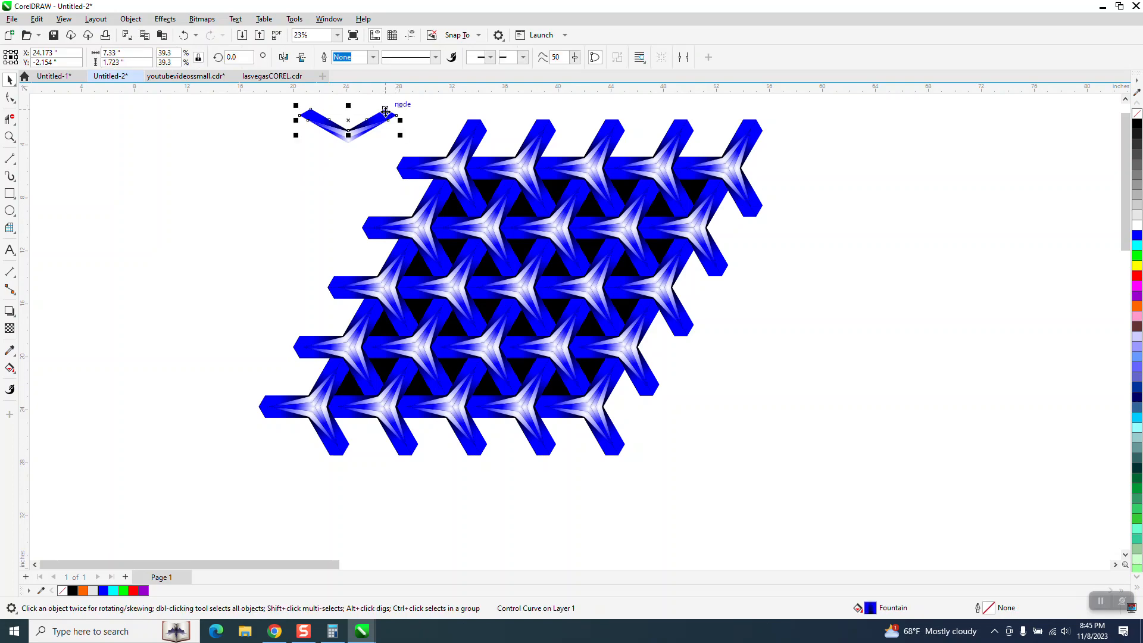
pyautogui.click(11, 368)
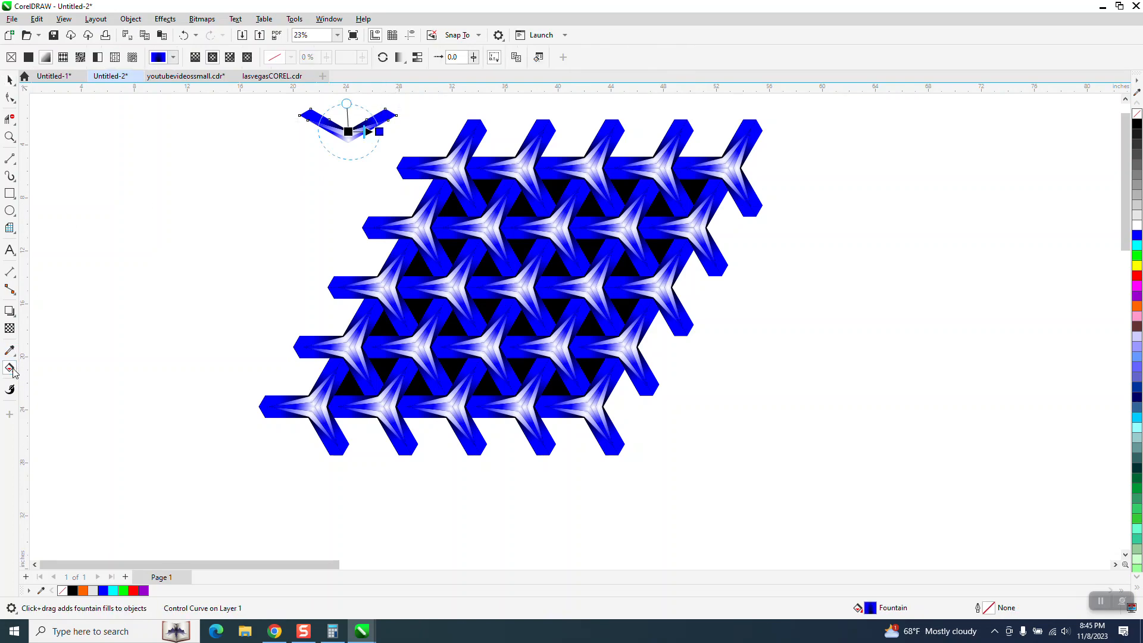
pyautogui.moveTo(379, 132); pyautogui.dragTo(392, 131)
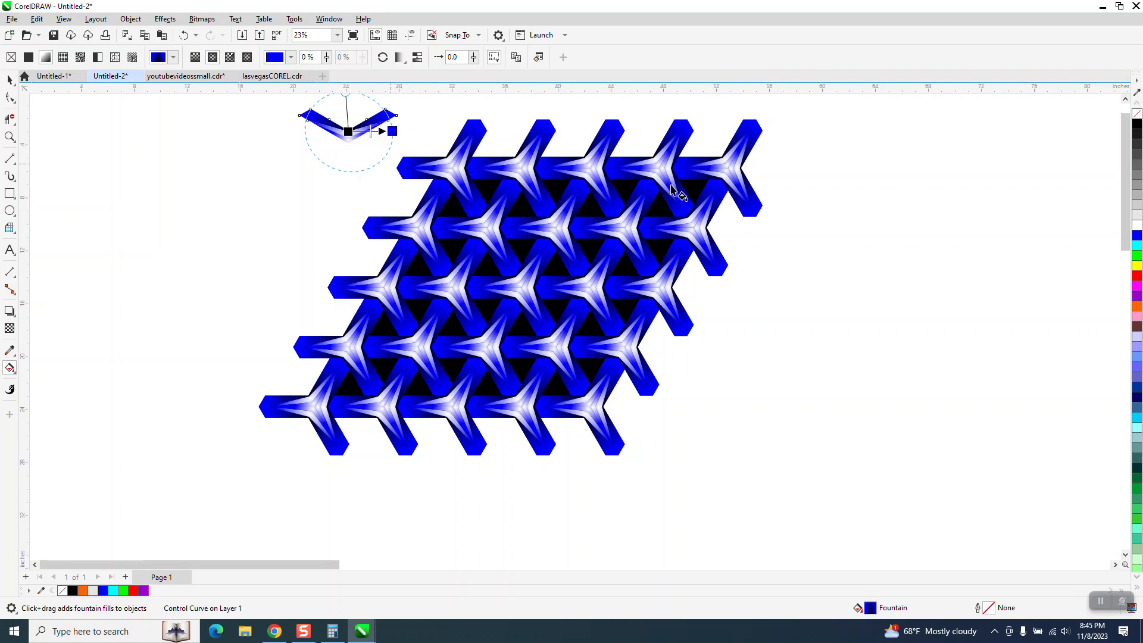
pyautogui.moveTo(1122, 244); pyautogui.dragTo(349, 131)
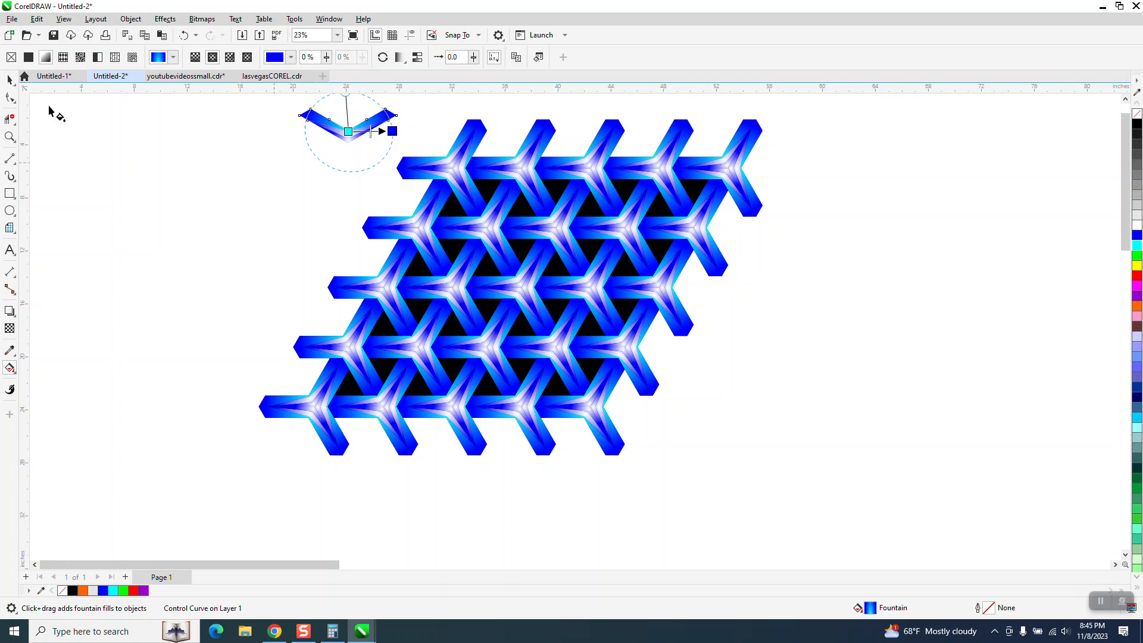
pyautogui.click(10, 80)
pyautogui.click(261, 126)
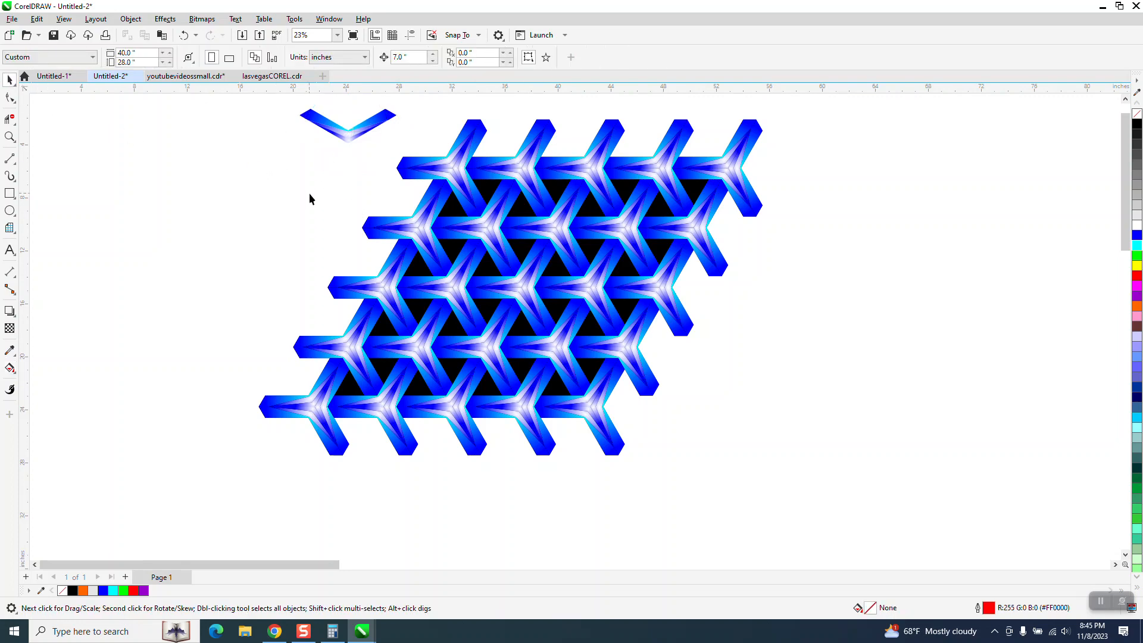
# Step: Stretch the elliptical gradient of the spare V's middle piece beyond its arm tips; try a white outer colour and undo it
pyautogui.click(9, 137)
pyautogui.moveTo(258, 112); pyautogui.dragTo(457, 337)
pyautogui.click(9, 80)
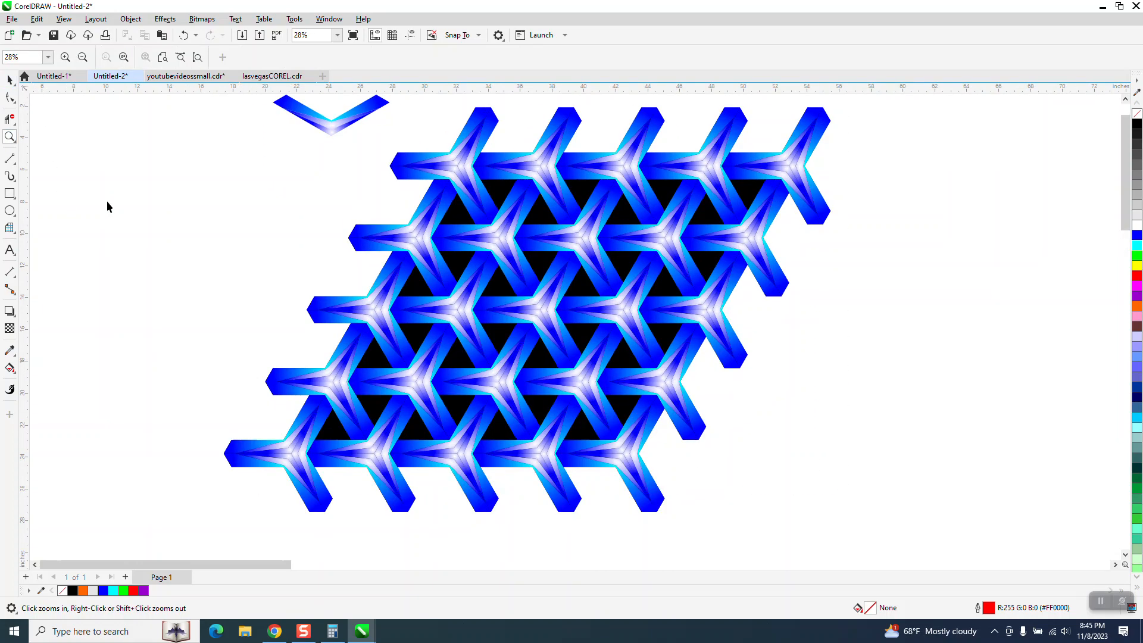
pyautogui.click(333, 124)
pyautogui.click(10, 368)
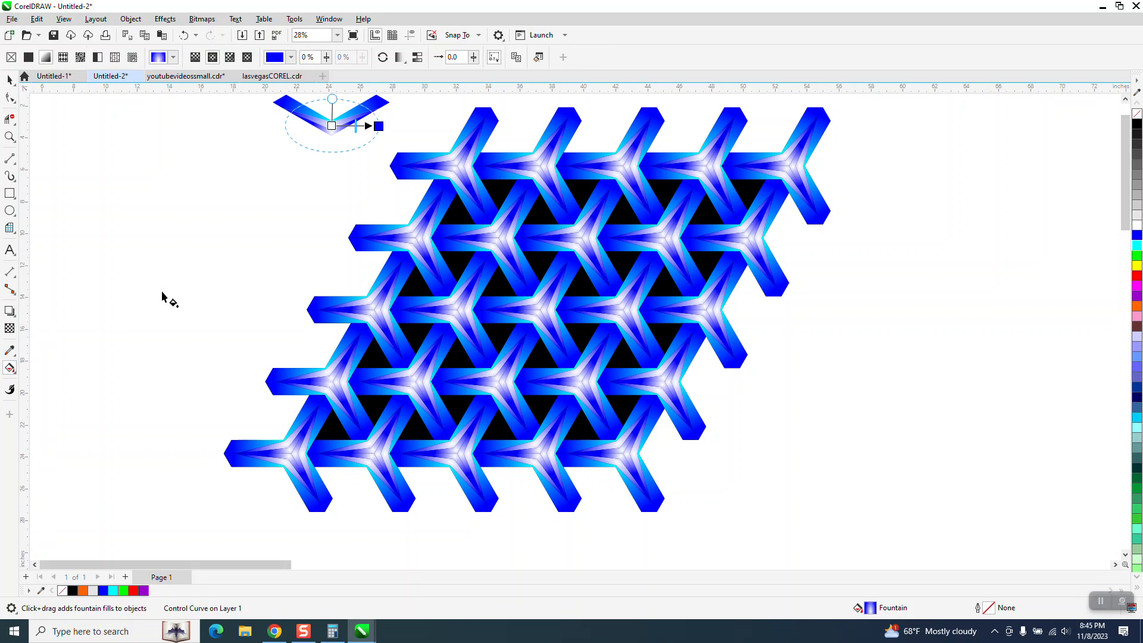
pyautogui.moveTo(386, 128); pyautogui.dragTo(433, 121)
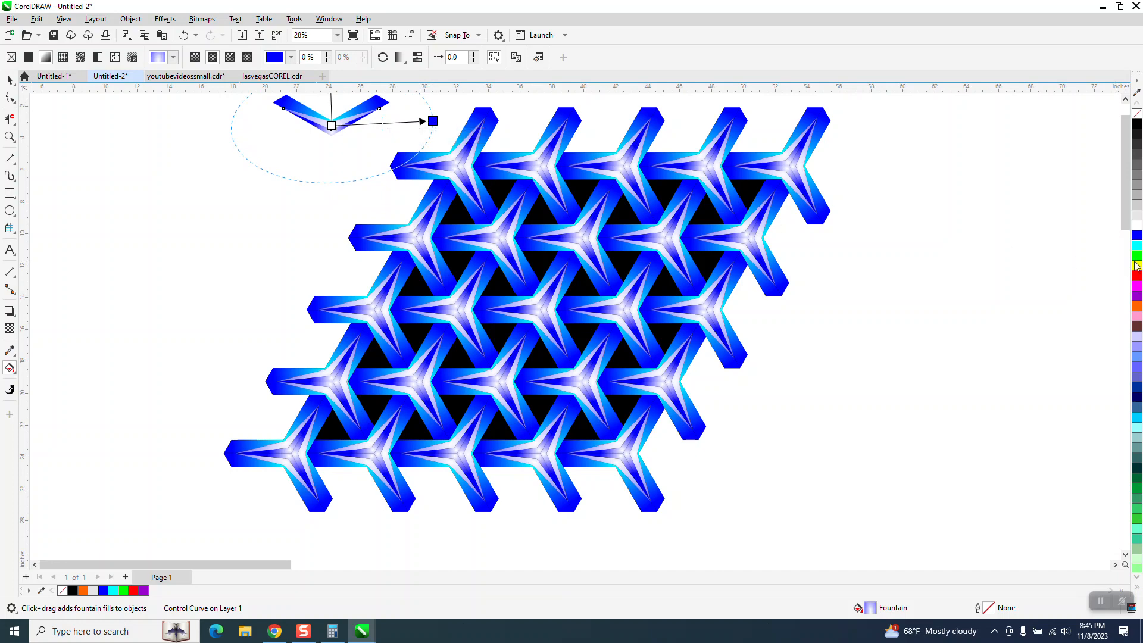
pyautogui.click(1137, 227)
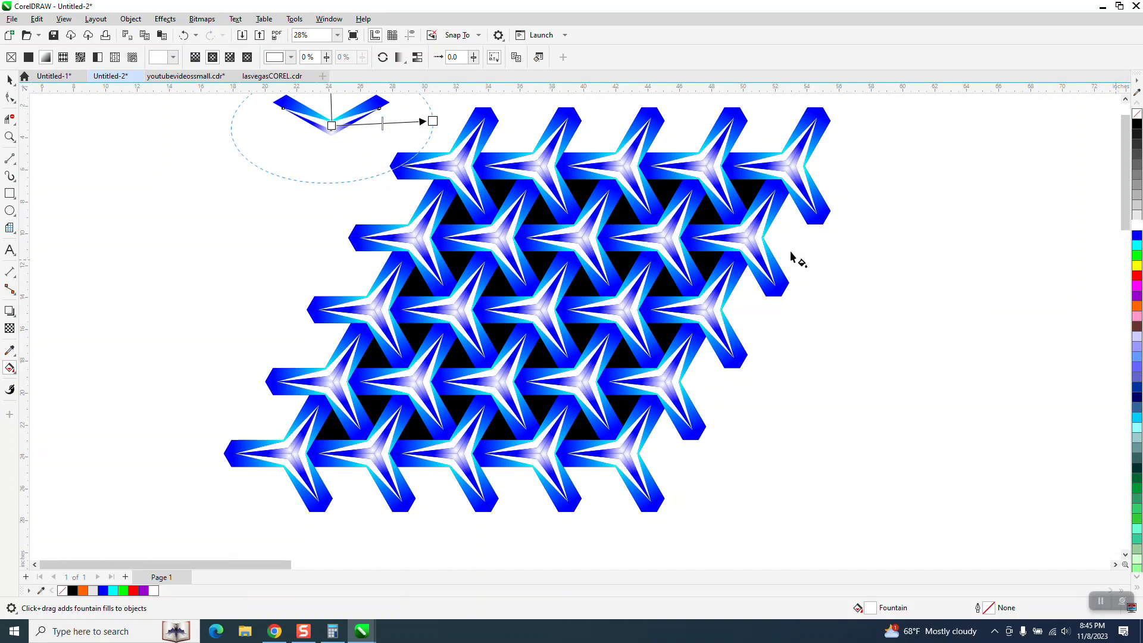
pyautogui.click(184, 35)
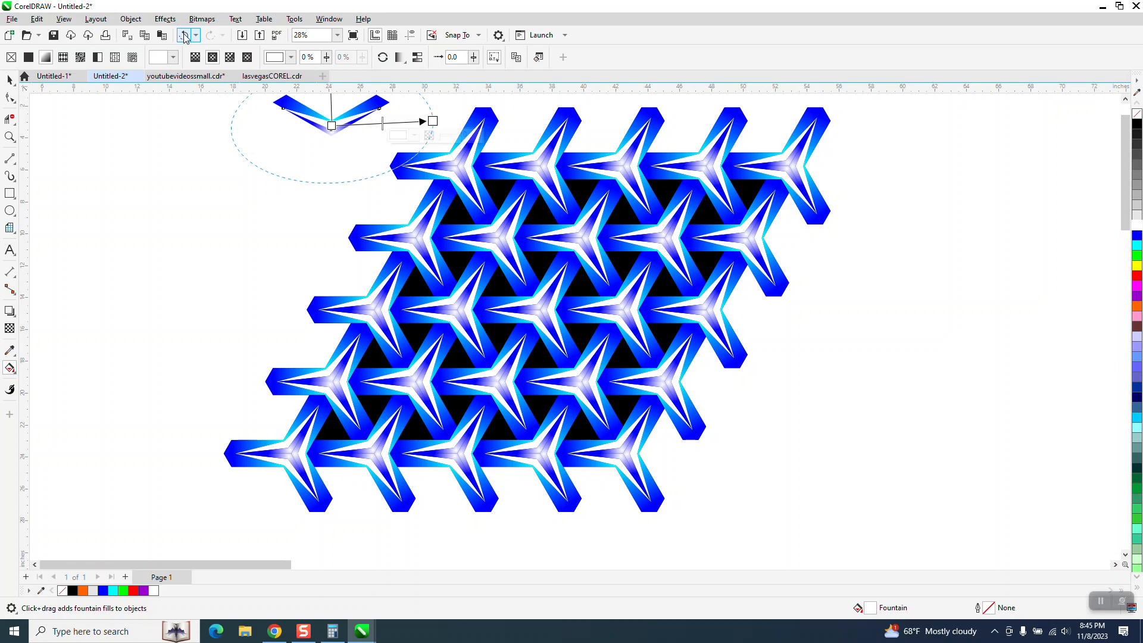
# Step: Move the thin inner V piece about 5.2 inches down and 2.6 inches left, and widen its gradient to its arm tips
pyautogui.click(9, 79)
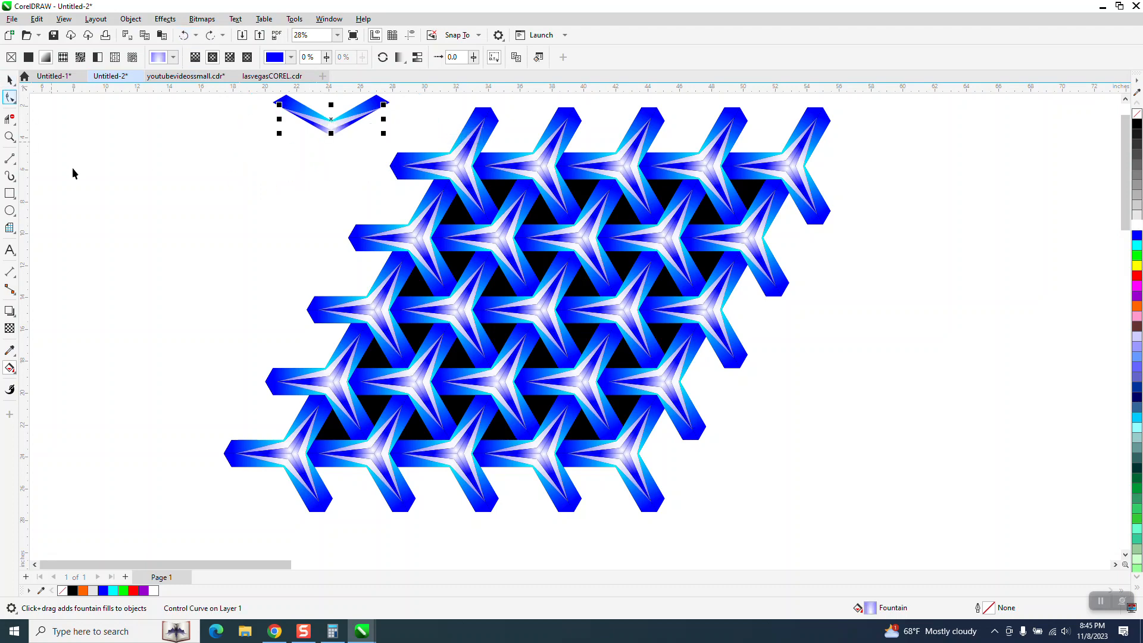
pyautogui.click(340, 145)
pyautogui.click(332, 135)
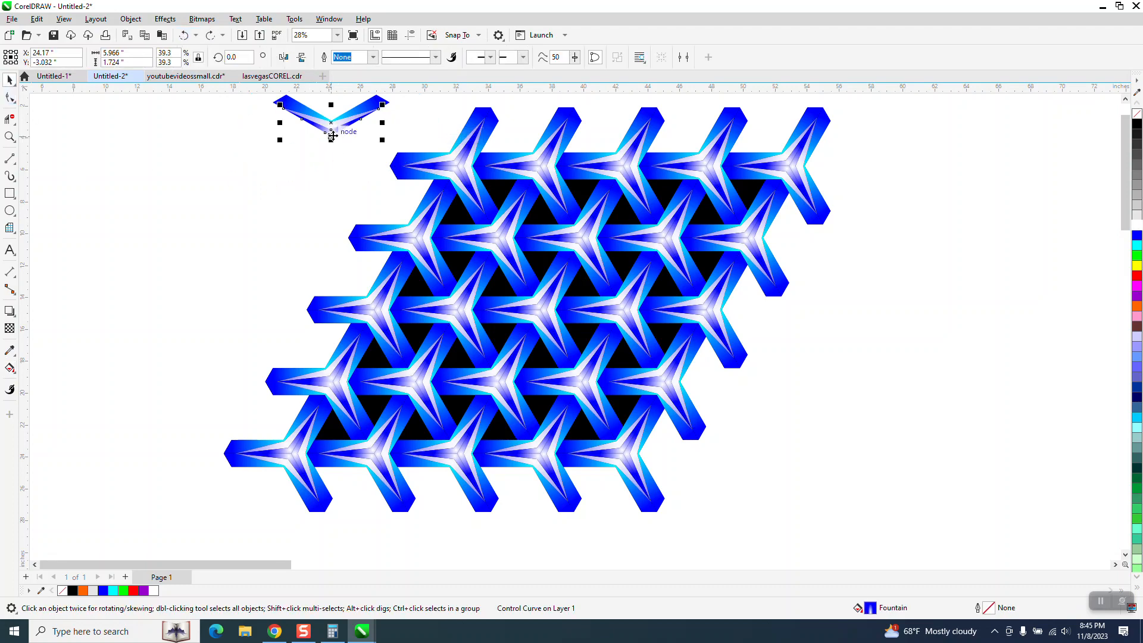
pyautogui.moveTo(333, 131); pyautogui.dragTo(299, 218)
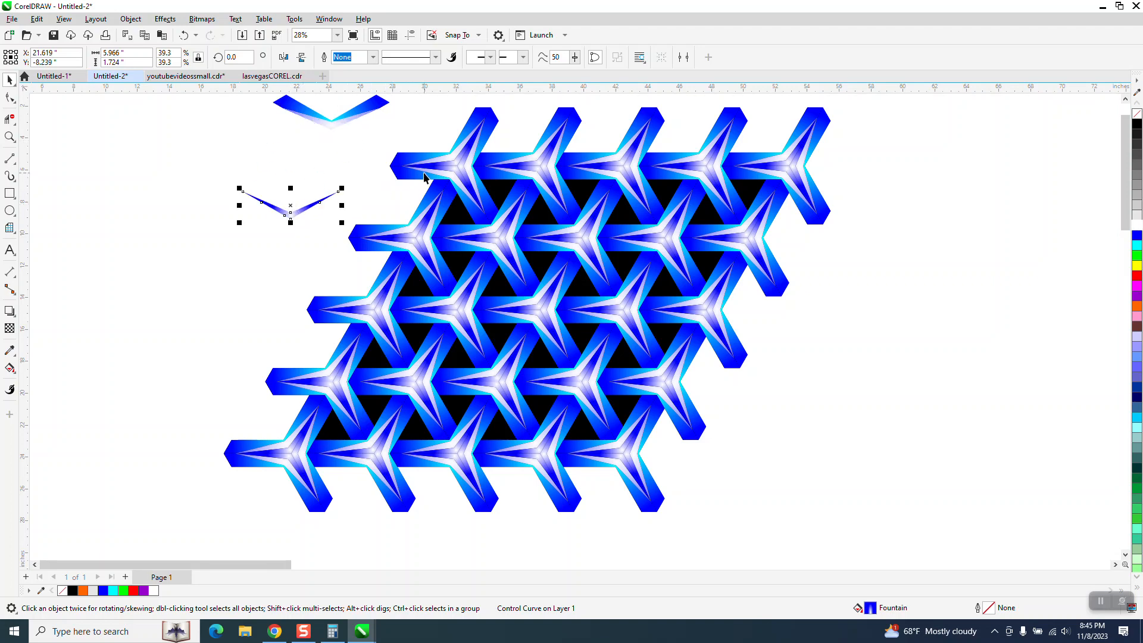
pyautogui.click(10, 368)
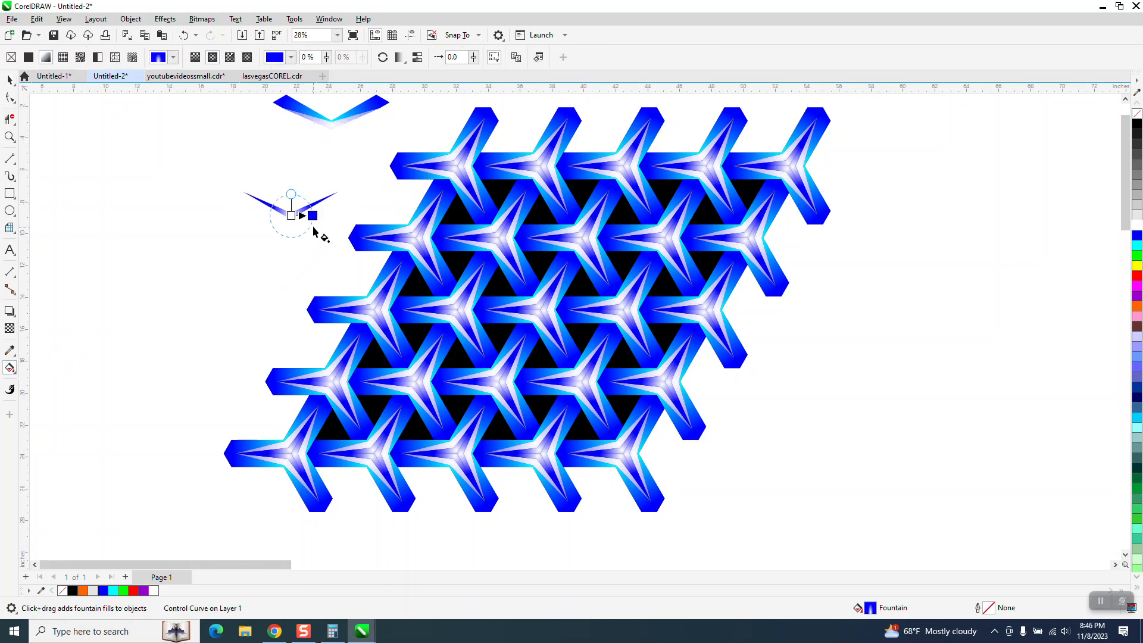
pyautogui.moveTo(313, 217); pyautogui.dragTo(345, 216)
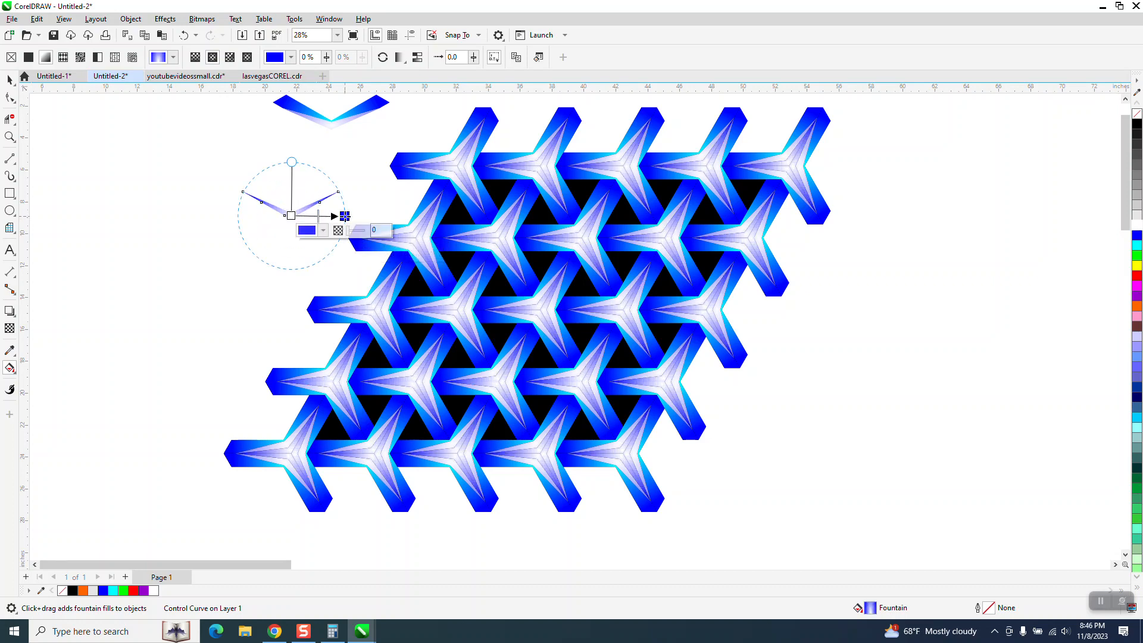
# Step: Add a blue colour stop with a white stop on either side to the thin V's gradient, placing the inner white stop near the centre
pyautogui.click(10, 136)
pyautogui.moveTo(226, 161); pyautogui.dragTo(555, 327)
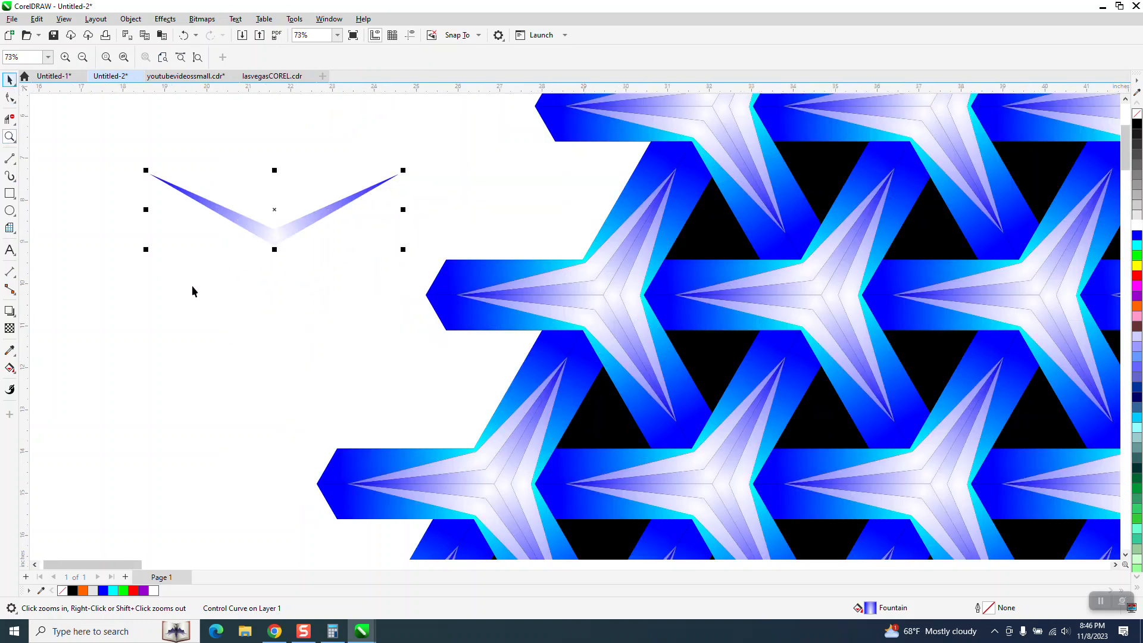
pyautogui.press('space')
pyautogui.click(9, 369)
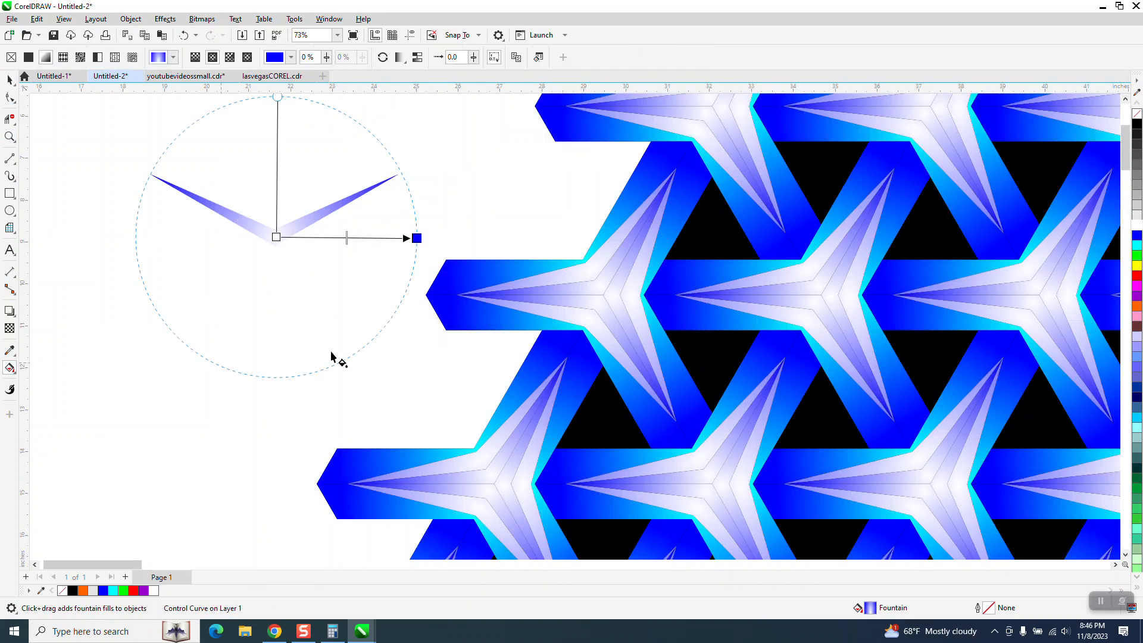
pyautogui.moveTo(1137, 238); pyautogui.dragTo(352, 239)
pyautogui.moveTo(338, 244); pyautogui.dragTo(335, 238)
pyautogui.moveTo(1138, 231); pyautogui.dragTo(311, 237)
pyautogui.moveTo(1137, 236); pyautogui.dragTo(383, 238)
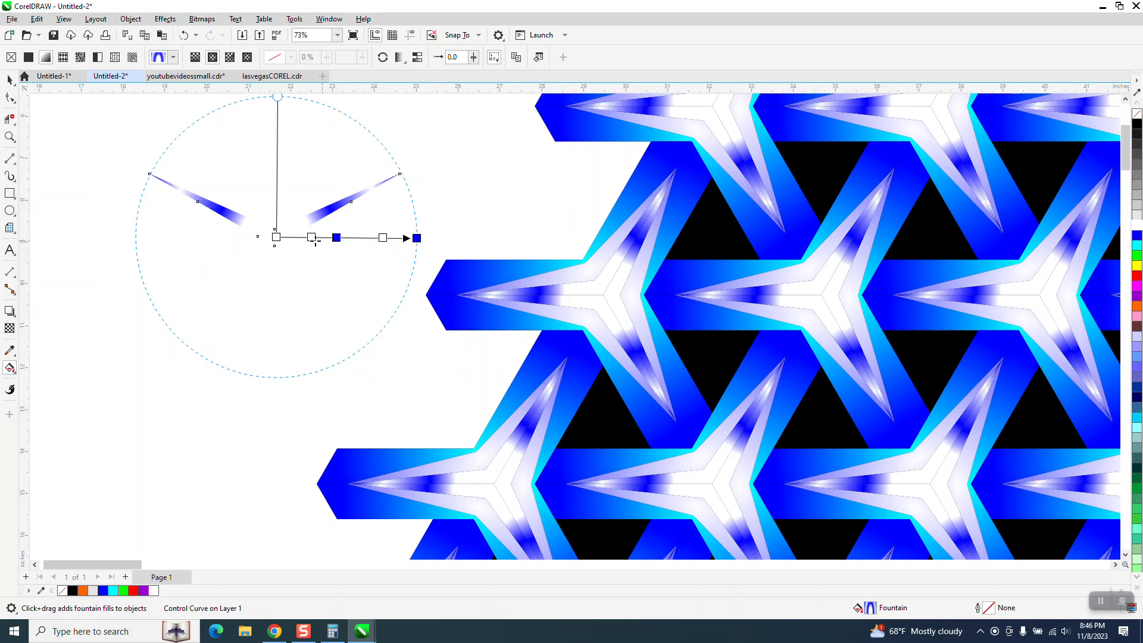
pyautogui.moveTo(312, 237); pyautogui.dragTo(283, 237)
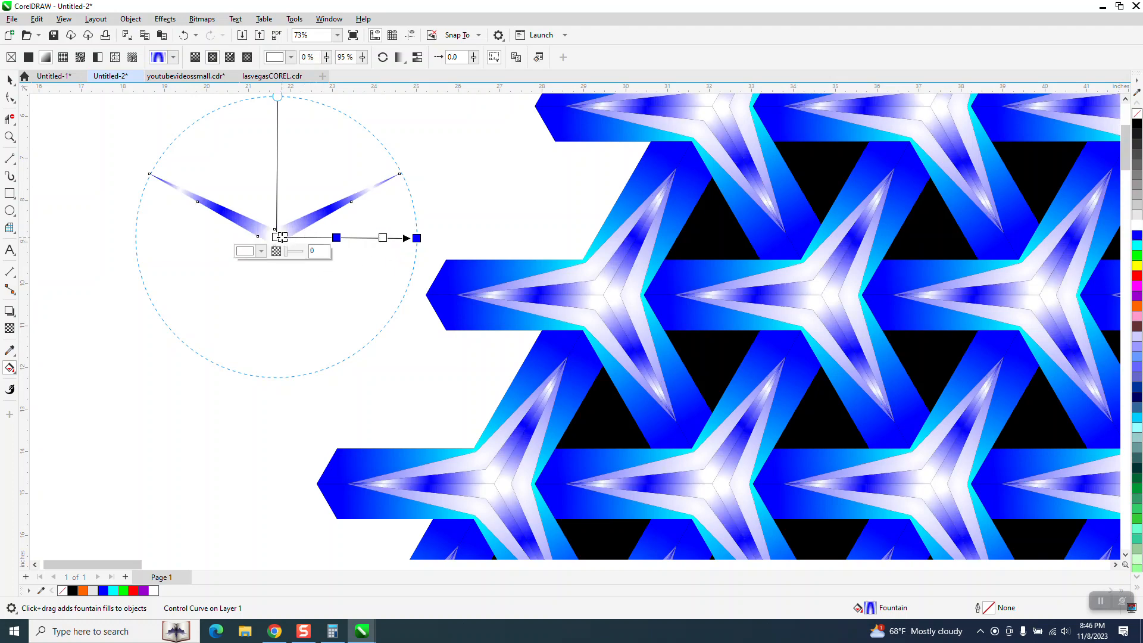
# Step: Deselect the thin V piece and examine the recoloured star pattern as a whole
pyautogui.scroll(-1, 300, 283)
pyautogui.click(10, 97)
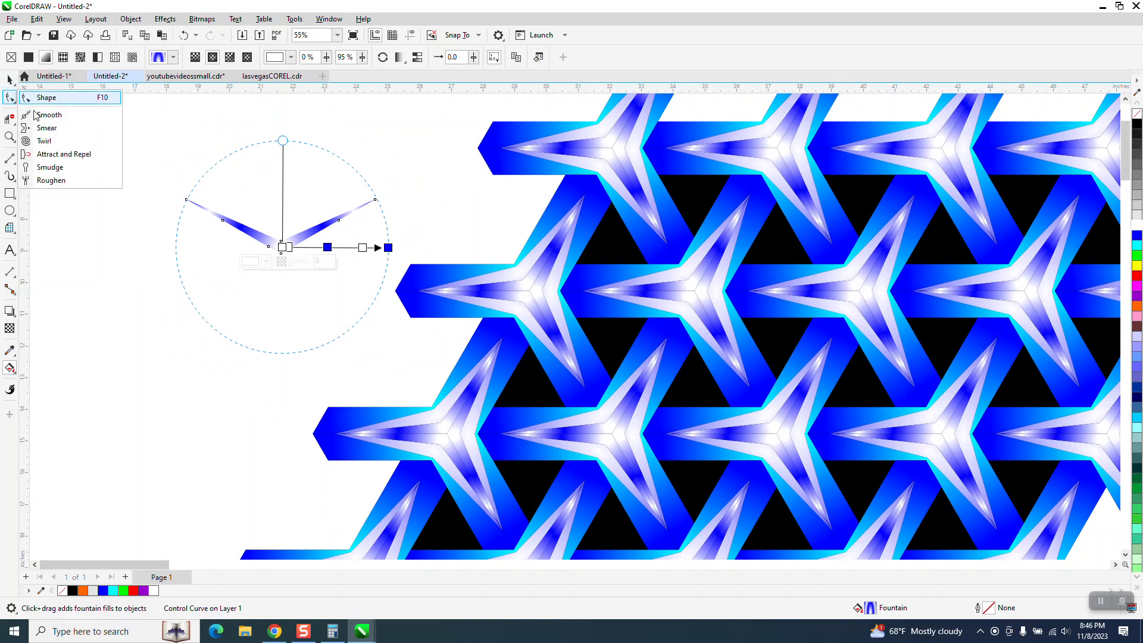
pyautogui.click(9, 79)
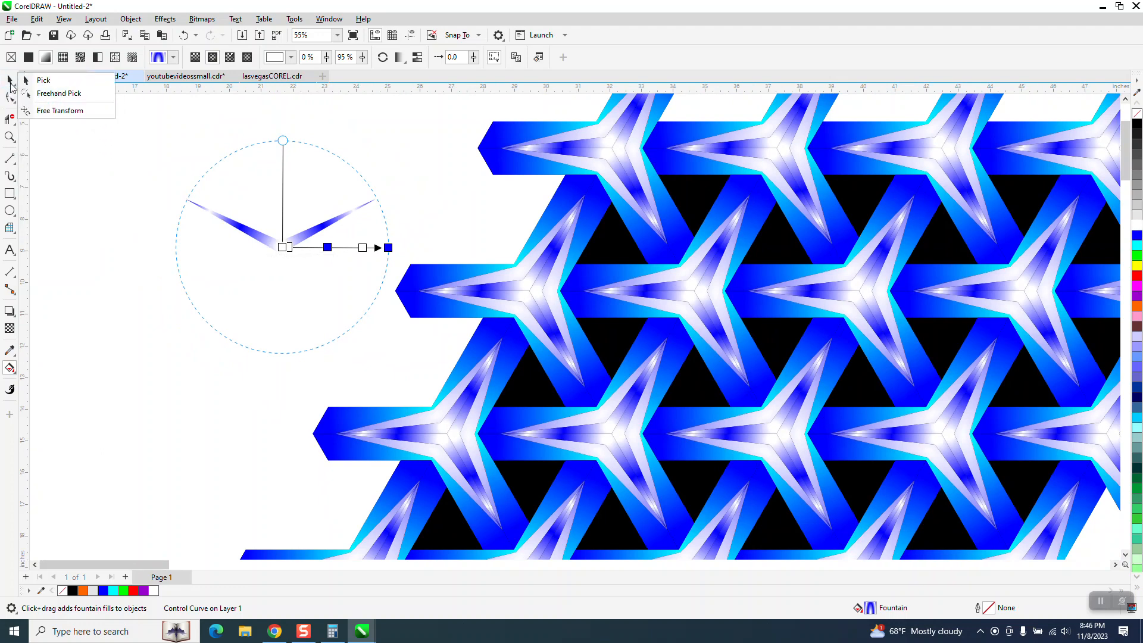
pyautogui.click(36, 80)
pyautogui.scroll(-2, 99, 147)
pyautogui.moveTo(120, 150); pyautogui.dragTo(170, 194)
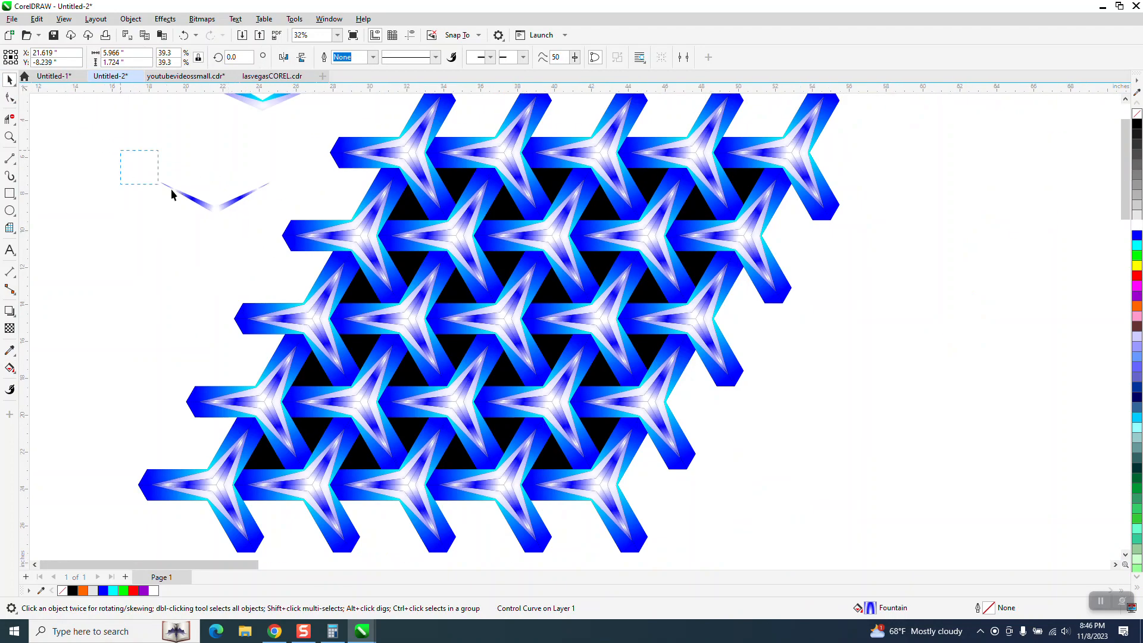
pyautogui.click(256, 245)
pyautogui.scroll(-1, 265, 268)
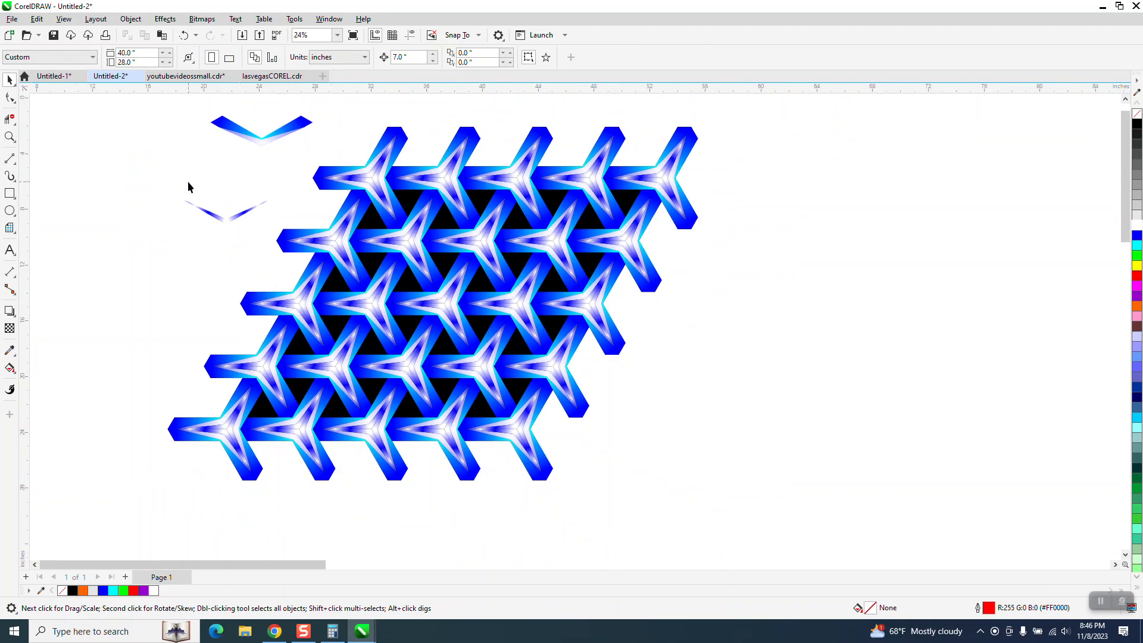
pyautogui.scroll(-1, 220, 200)
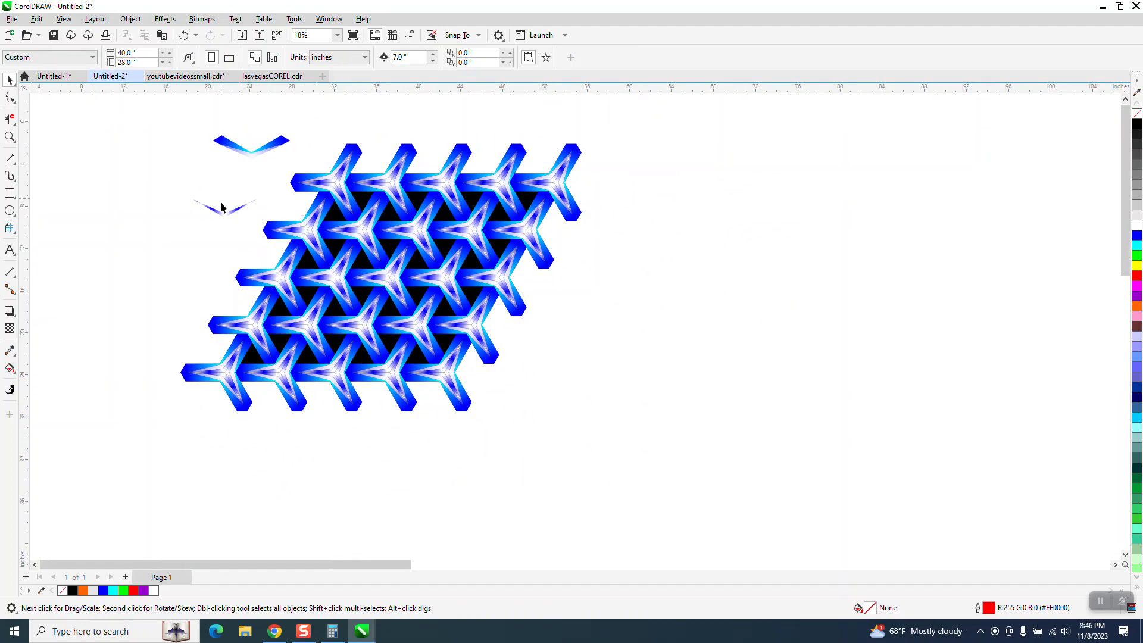
# Step: Delete the outer and middle V pieces together and undo the deletion
pyautogui.moveTo(293, 162); pyautogui.dragTo(294, 160)
pyautogui.press('Delete')
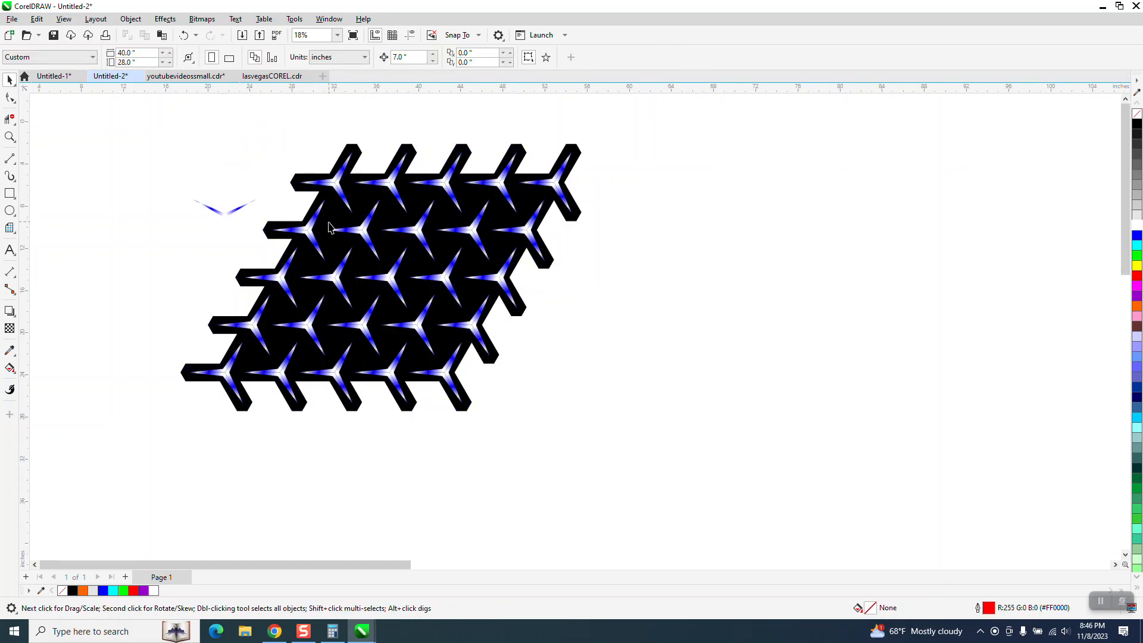
pyautogui.click(185, 36)
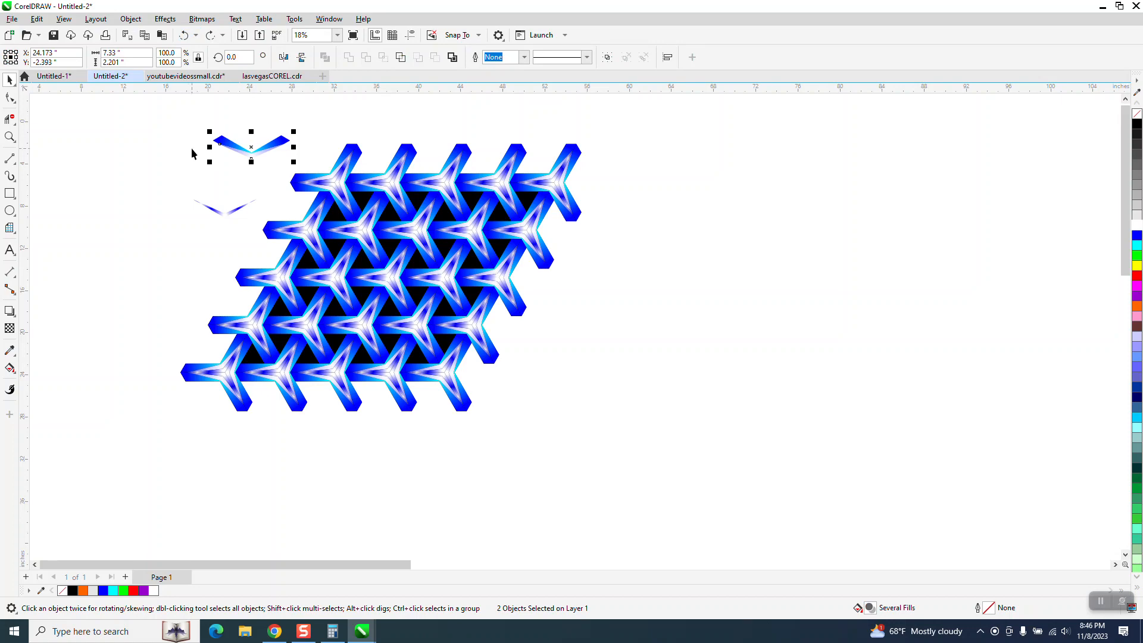
# Step: Select the outer blue-and-cyan V piece and examine the star pattern close up and as a whole
pyautogui.click(10, 137)
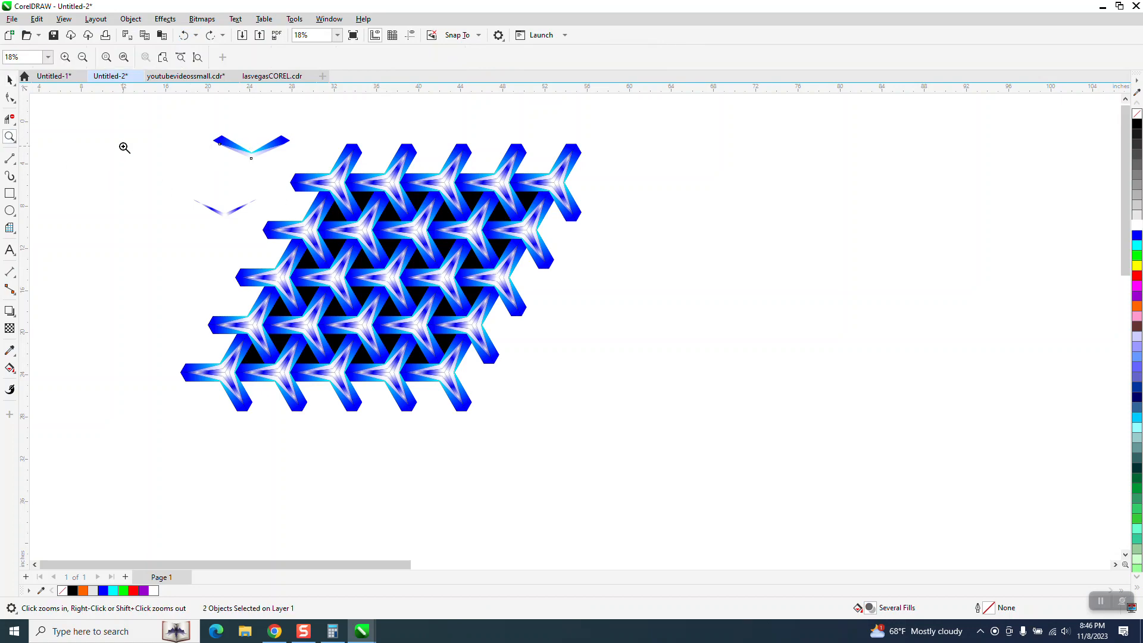
pyautogui.click(700, 377)
pyautogui.press('space')
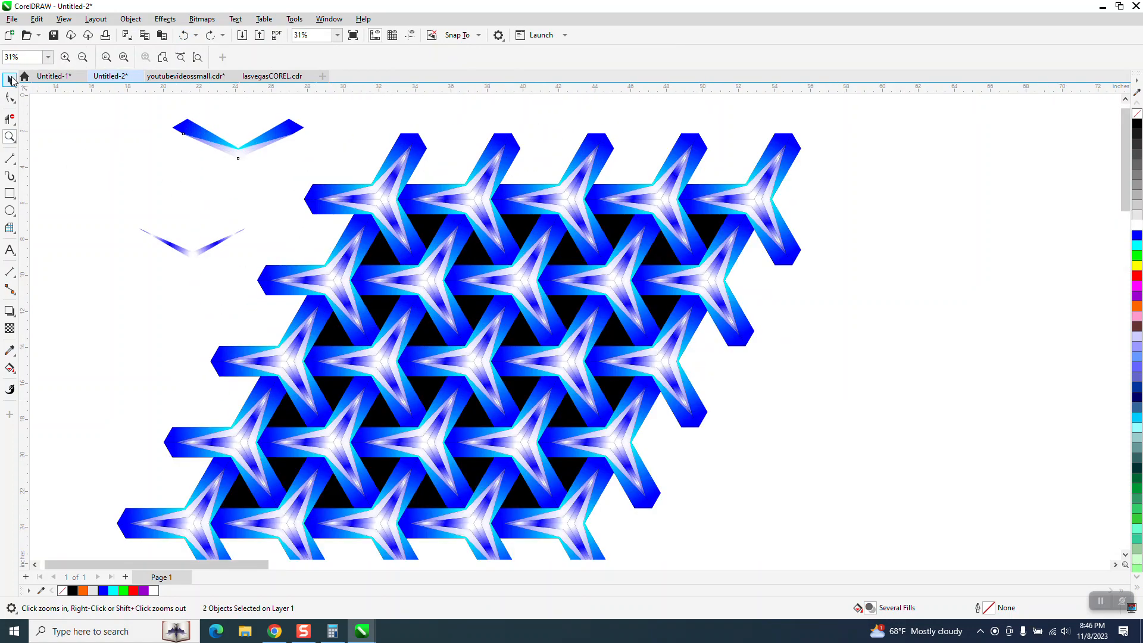
pyautogui.click(254, 158)
pyautogui.click(283, 128)
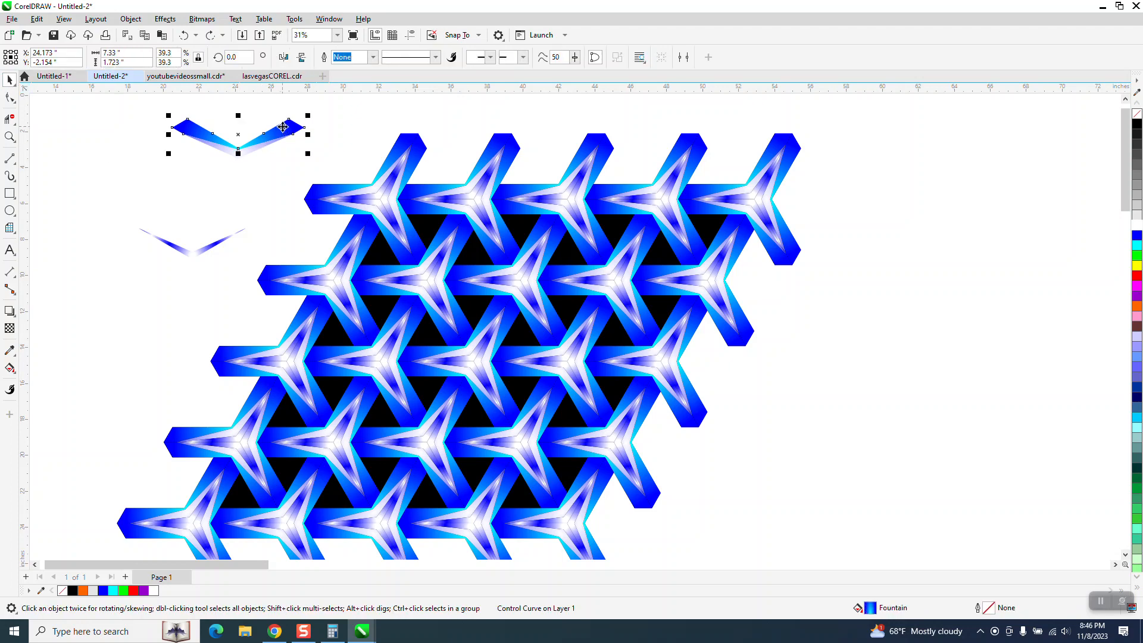
pyautogui.scroll(-5, 309, 177)
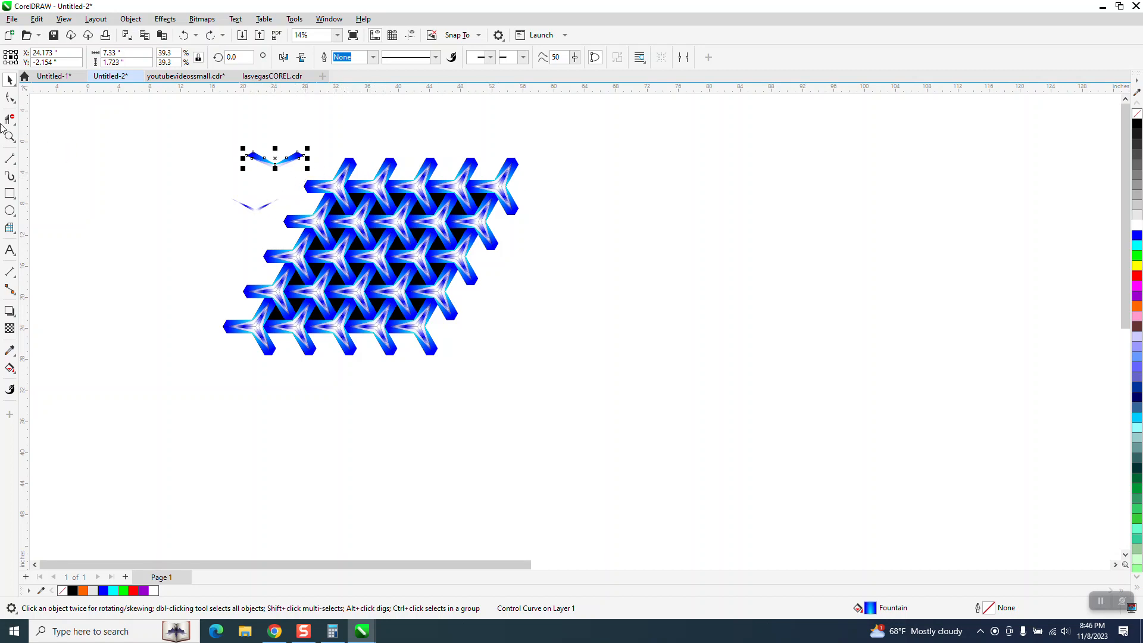
pyautogui.click(9, 136)
pyautogui.moveTo(224, 127); pyautogui.dragTo(619, 365)
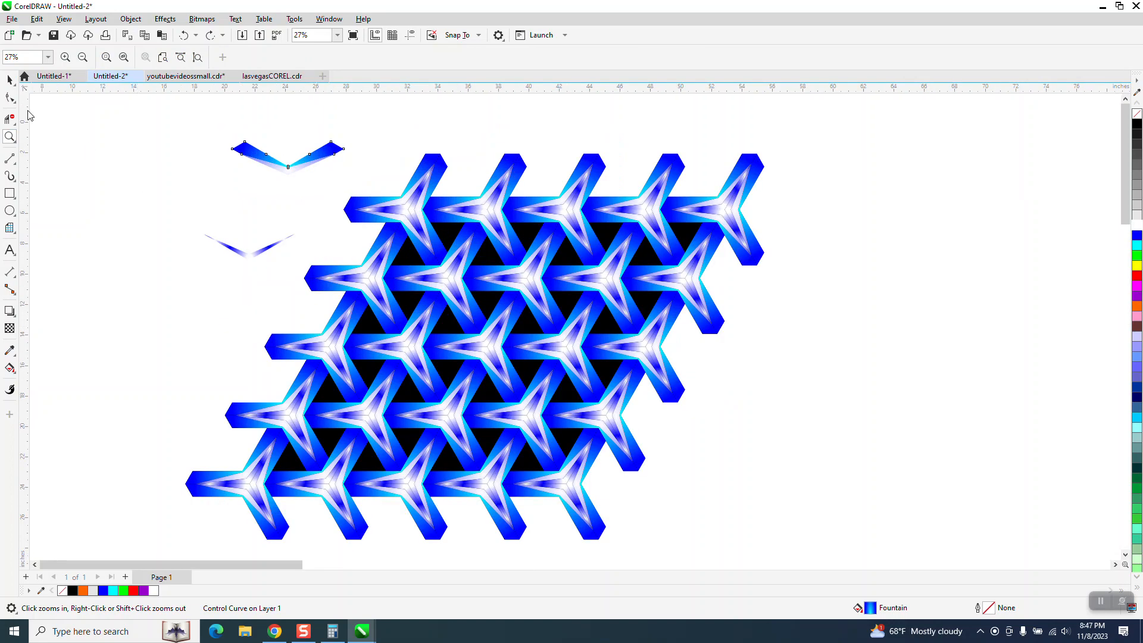
# Step: Move the outer blue-and-cyan V piece off the pale V, placing it between the pale V and the thin V
pyautogui.click(9, 79)
pyautogui.click(9, 368)
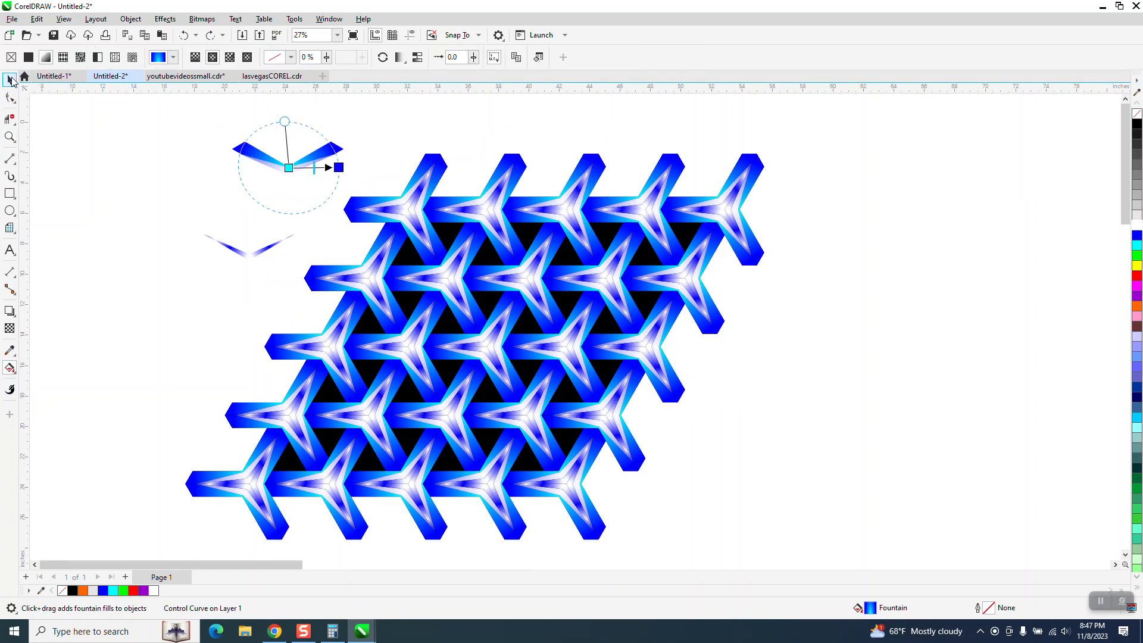
pyautogui.click(10, 81)
pyautogui.press('F10')
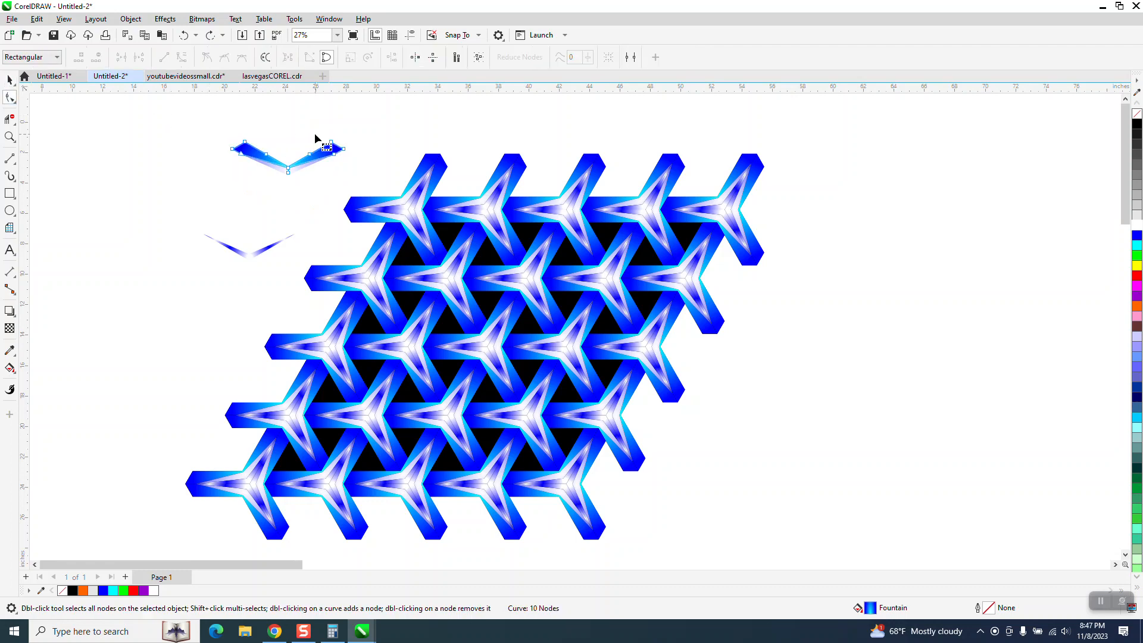
pyautogui.click(10, 80)
pyautogui.click(350, 151)
pyautogui.moveTo(333, 157); pyautogui.dragTo(309, 213)
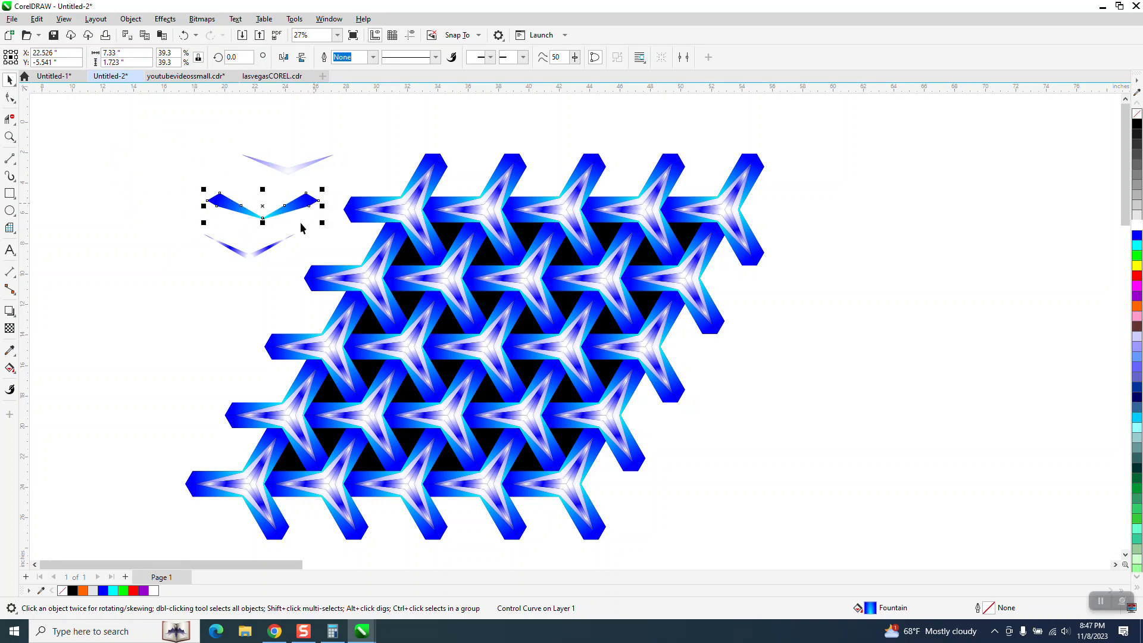
# Step: Extend the blue end of the blue-and-cyan V's gradient outward to the tip of the star pattern's top-row arm
pyautogui.click(11, 369)
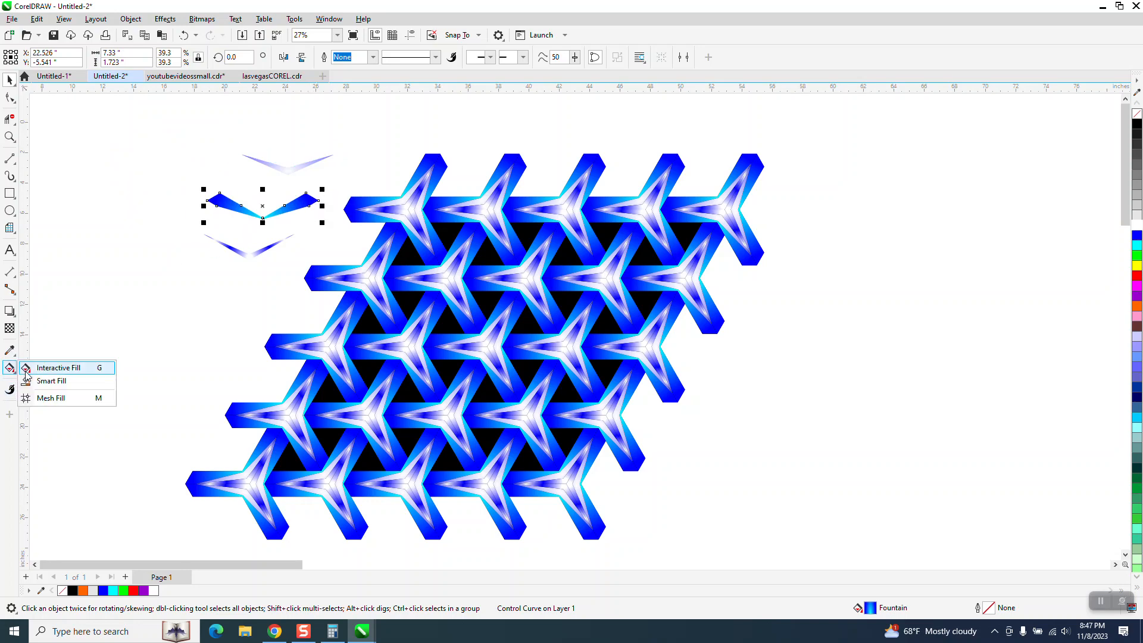
pyautogui.click(61, 372)
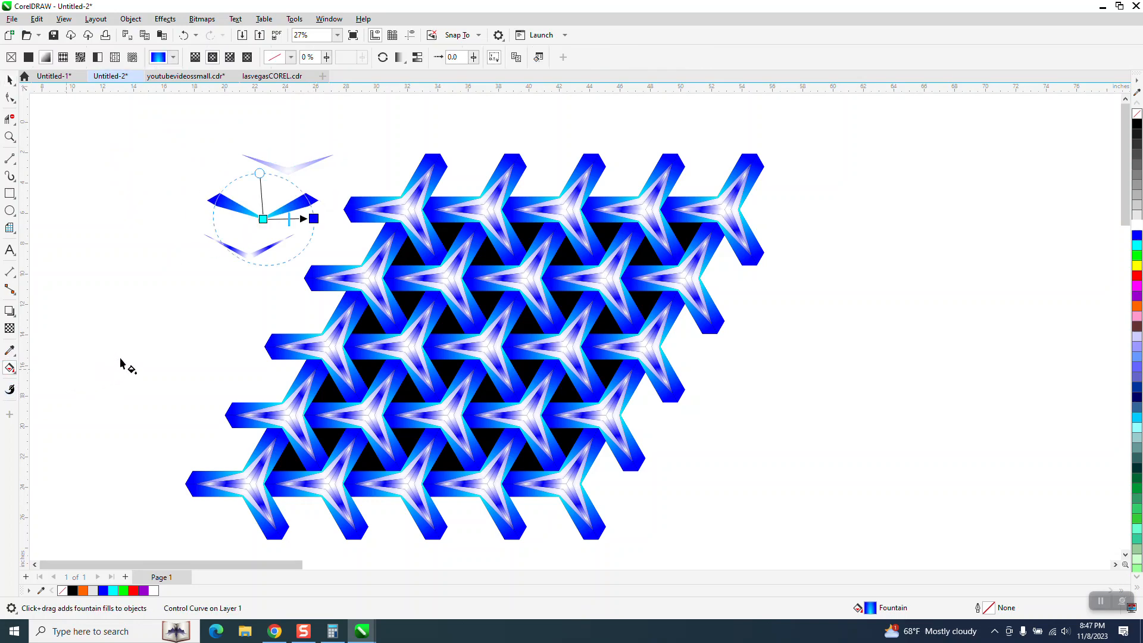
pyautogui.click(329, 219)
pyautogui.moveTo(329, 219); pyautogui.dragTo(348, 216)
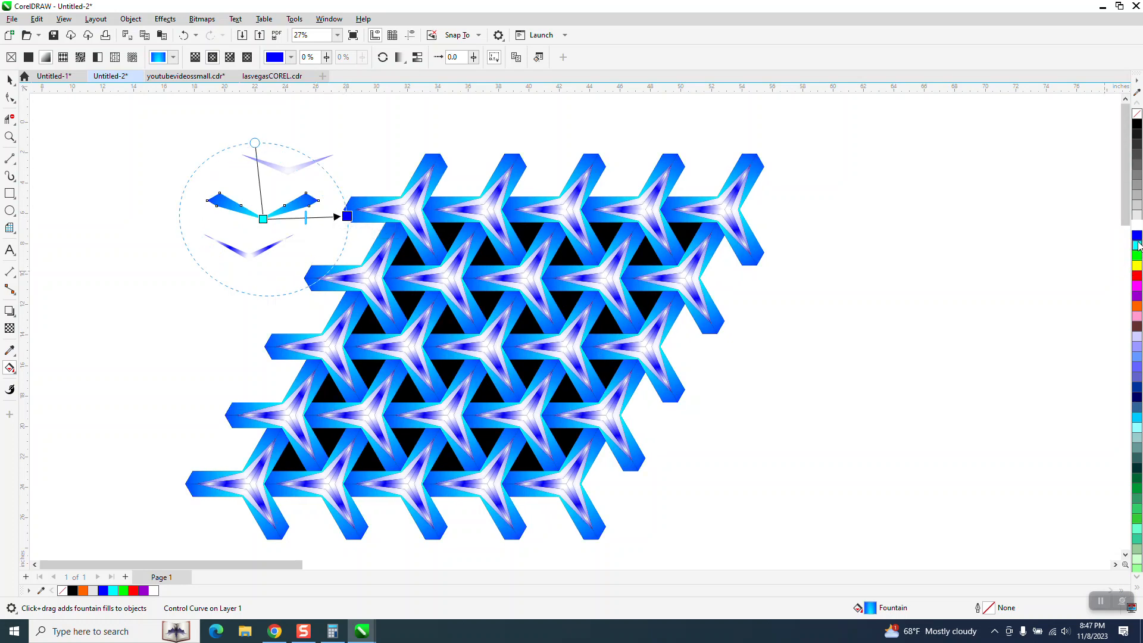
# Step: Add a black colour stop to the blue-and-cyan V's gradient, placing it close to the blue end, and inspect the pattern
pyautogui.moveTo(1137, 123); pyautogui.dragTo(294, 218)
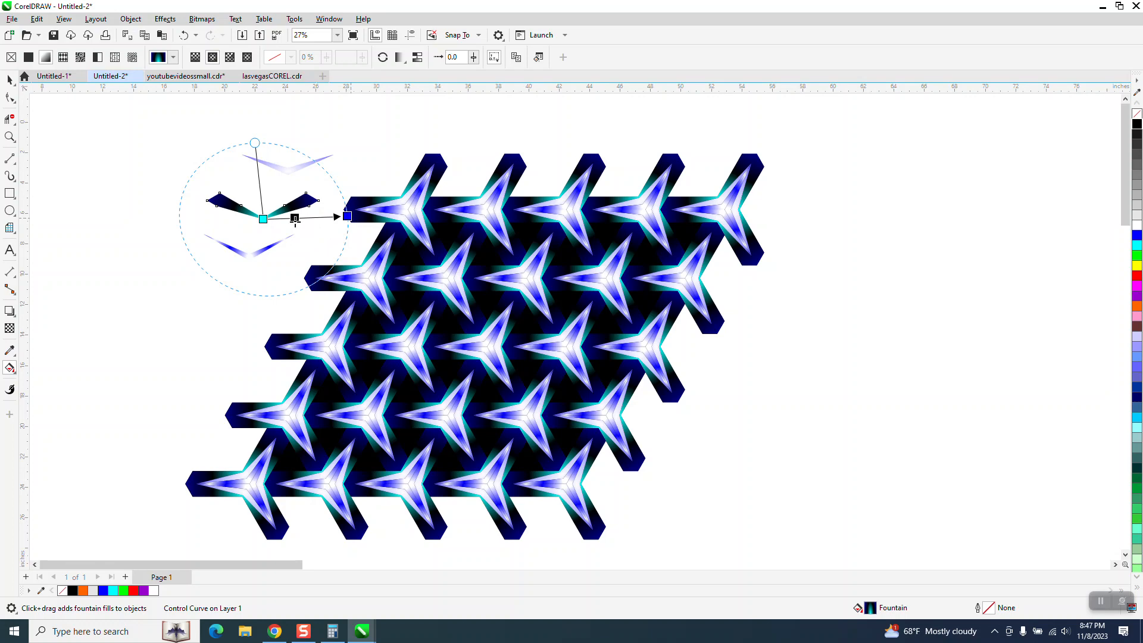
pyautogui.moveTo(295, 218); pyautogui.dragTo(328, 216)
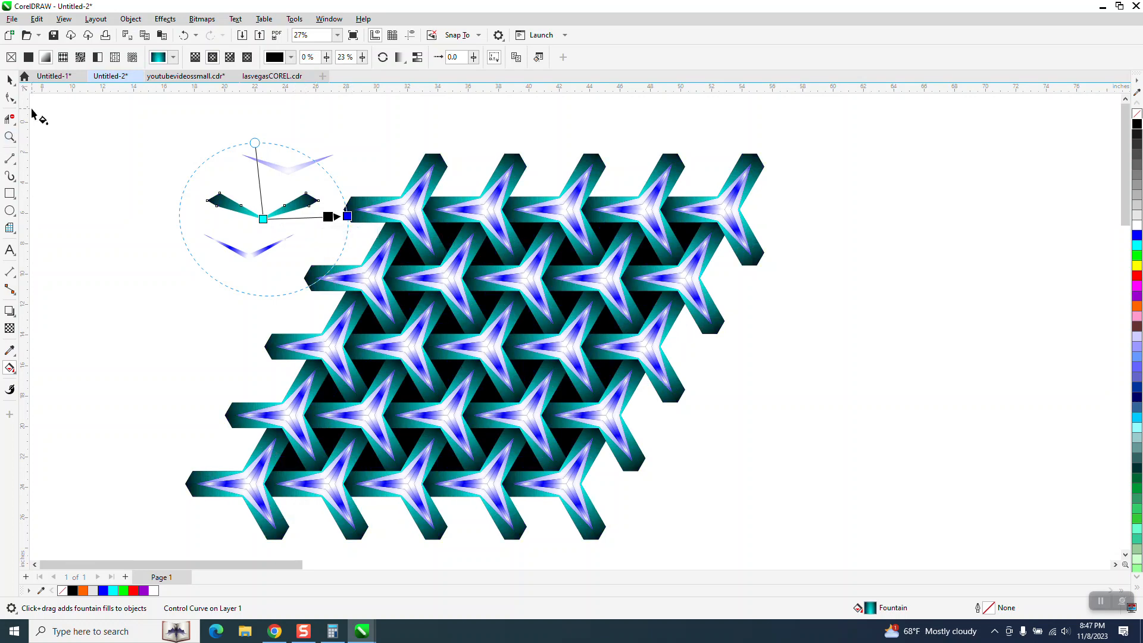
pyautogui.click(10, 79)
pyautogui.click(11, 137)
pyautogui.click(608, 346)
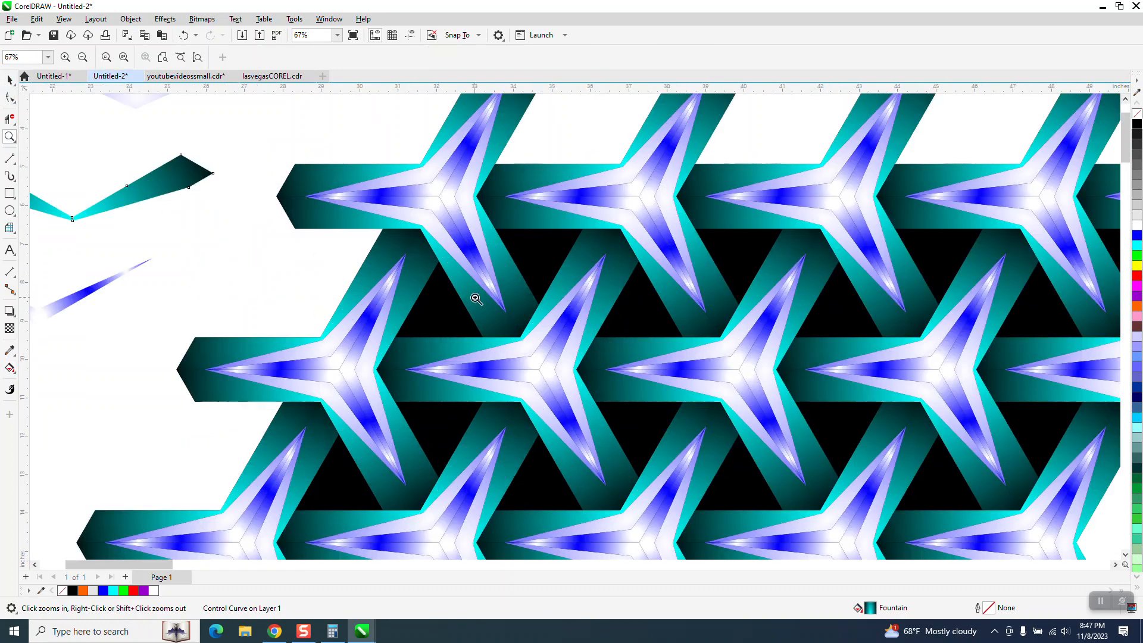
pyautogui.scroll(-2, 470, 299)
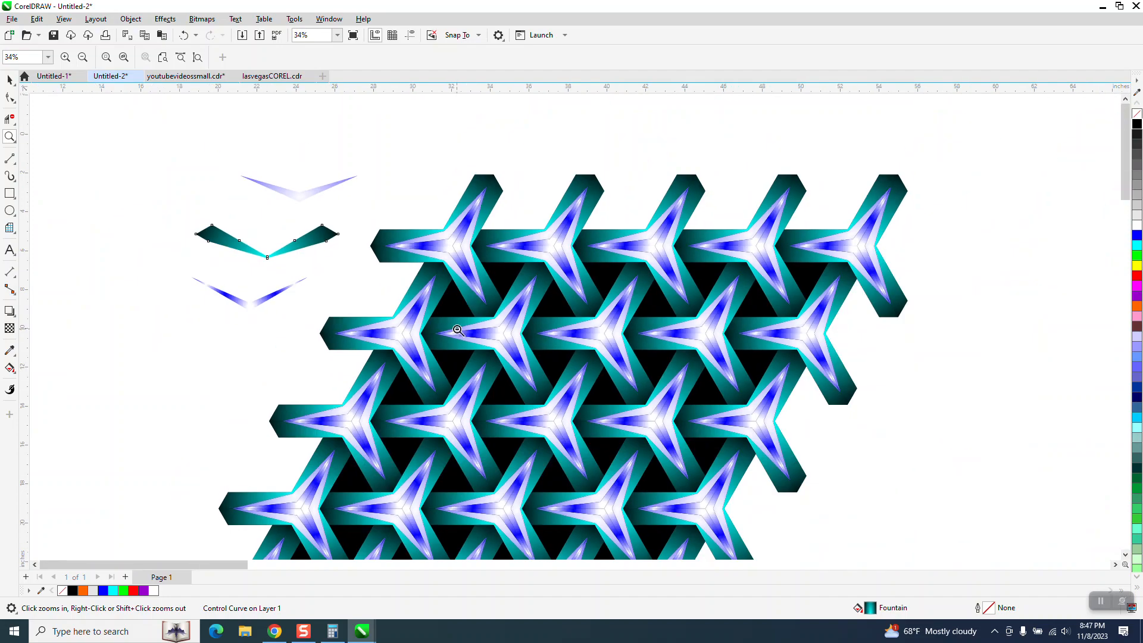